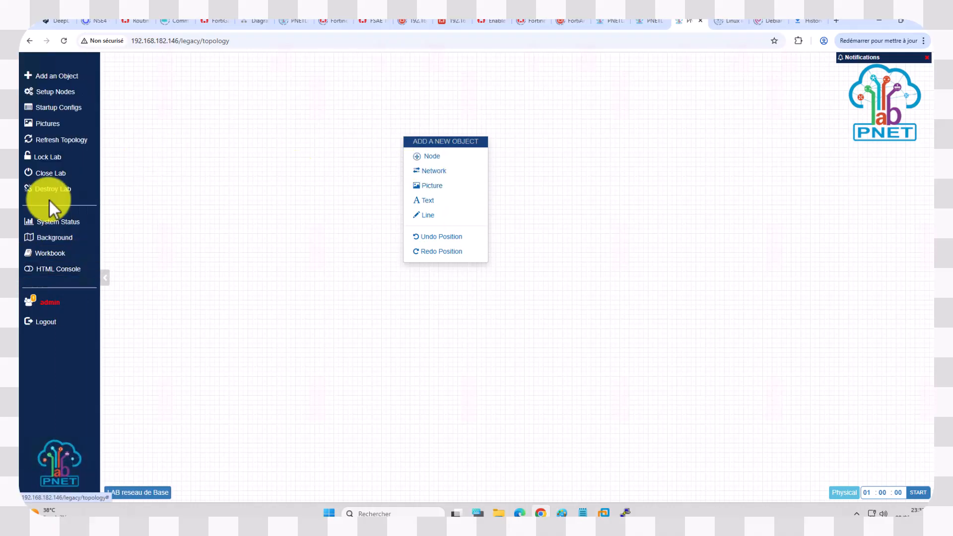
Step: Start adding a new node to the empty topology from the Cisco IOS C7200 (Dynamips) template
click(431, 157)
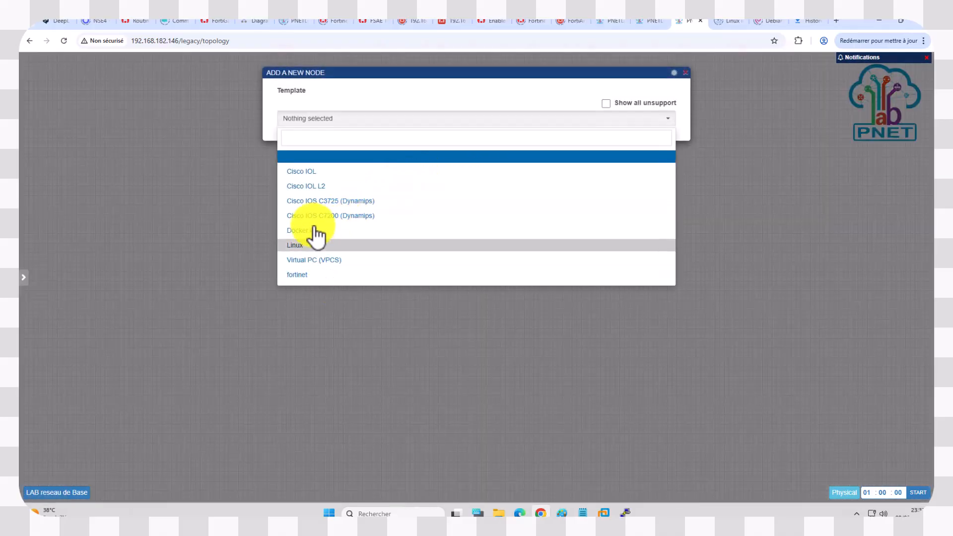
click(342, 216)
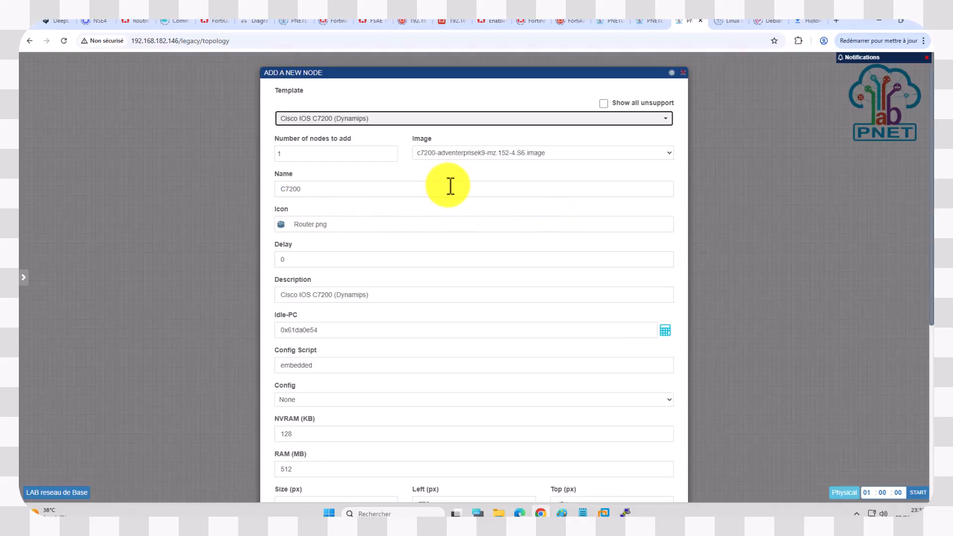
drag(319, 190, 258, 195)
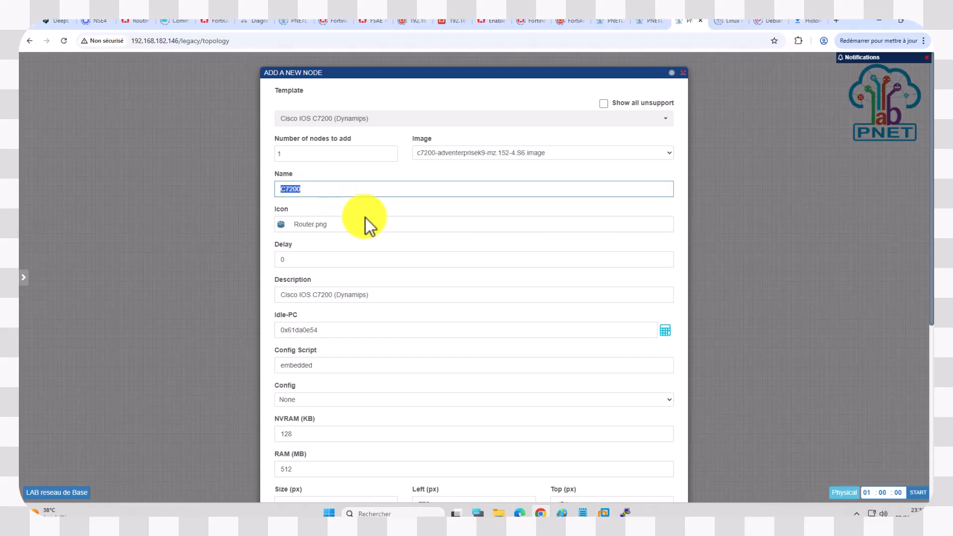
Step: Equip slot1, slot2, slot3 and slot4 of the C7200 router with PA-FE-TX modules
scroll(360, 214, down, 4)
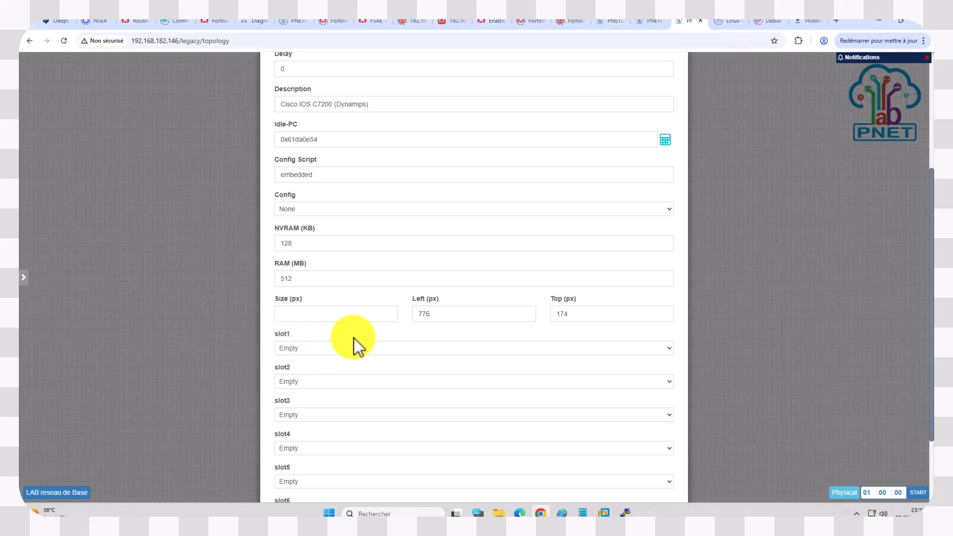
click(323, 348)
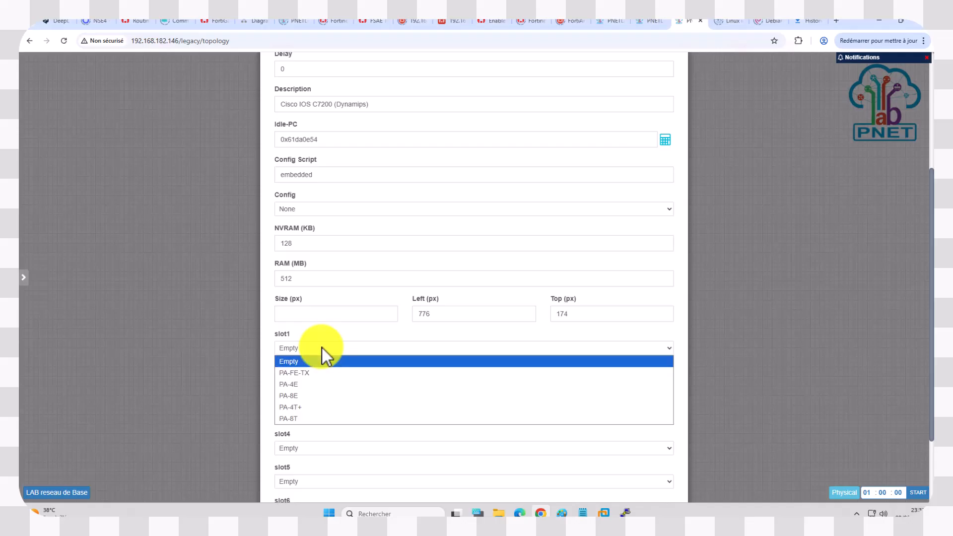
click(311, 373)
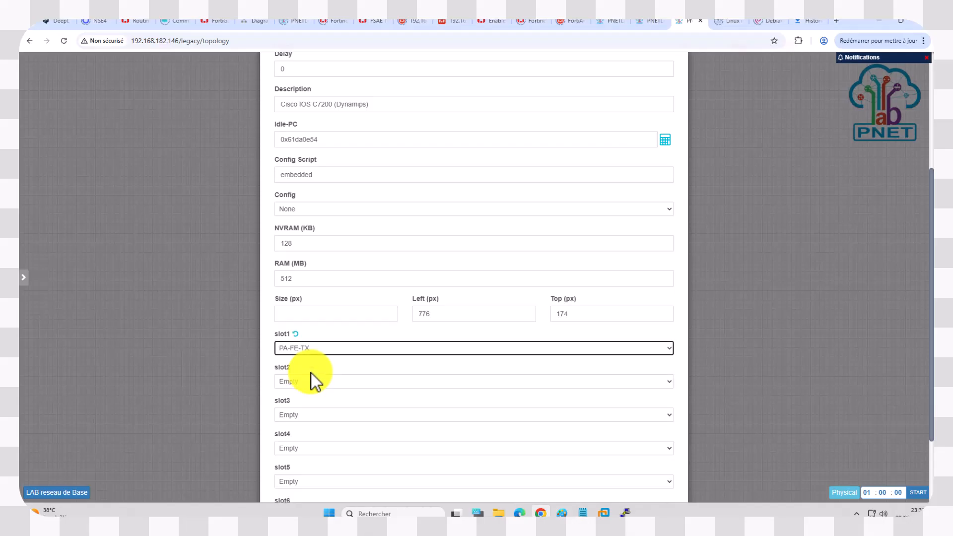
click(317, 381)
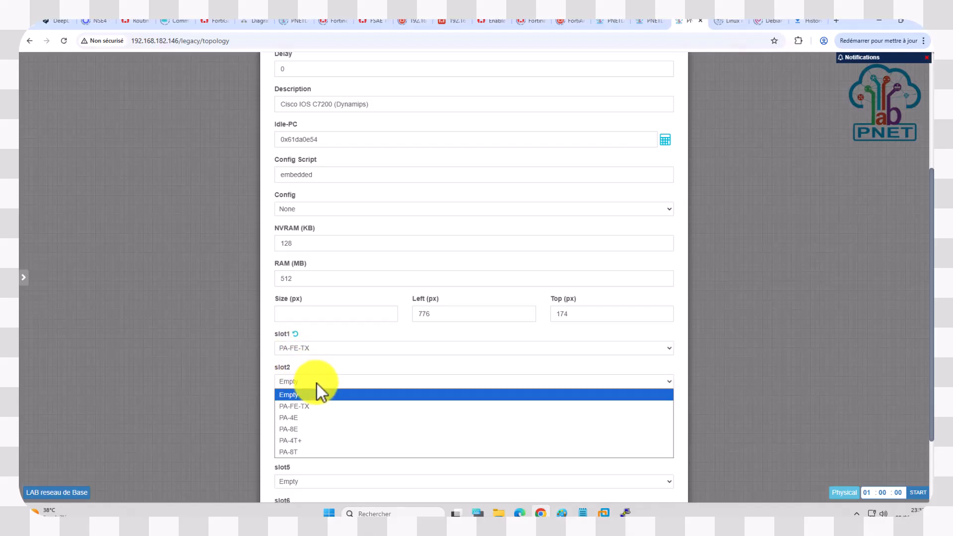
click(300, 407)
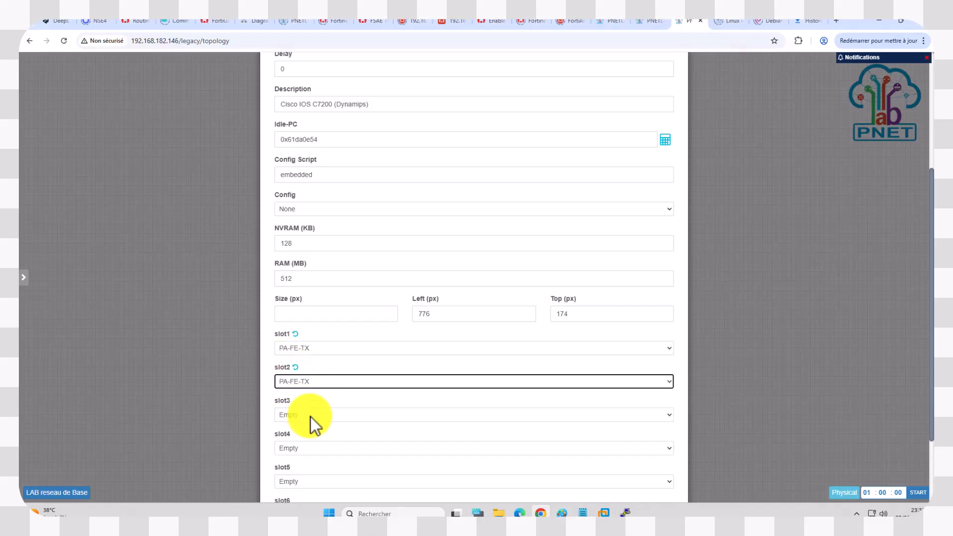
click(311, 416)
click(304, 440)
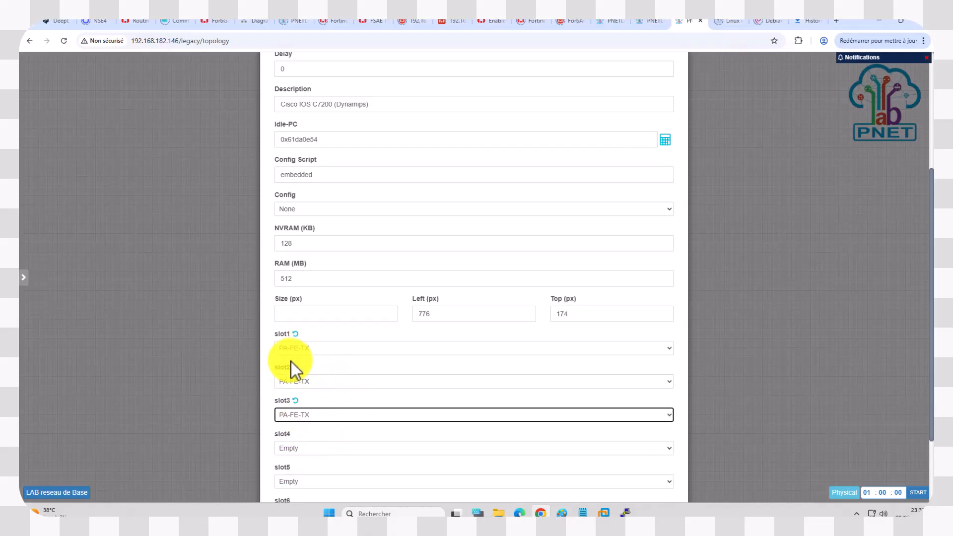
scroll(299, 354, down, 1)
click(317, 400)
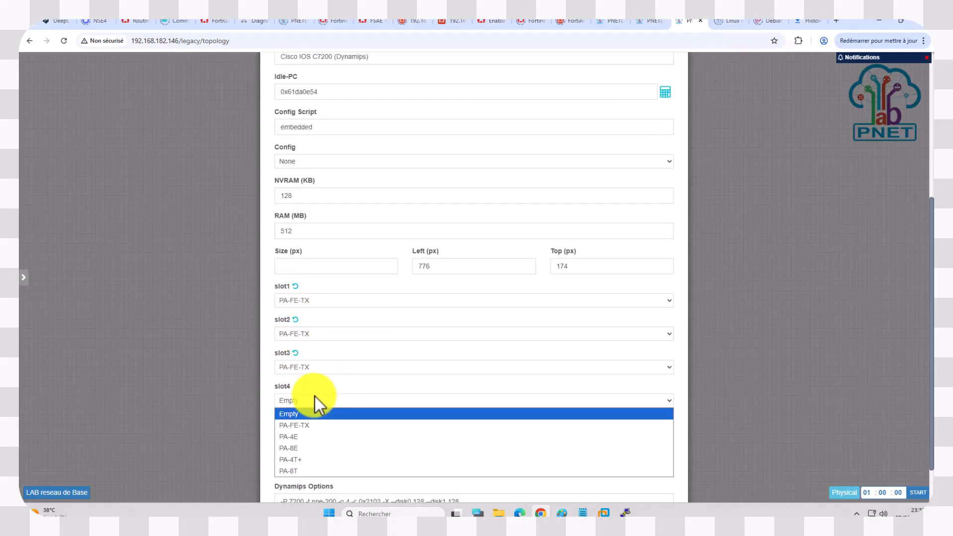
click(302, 422)
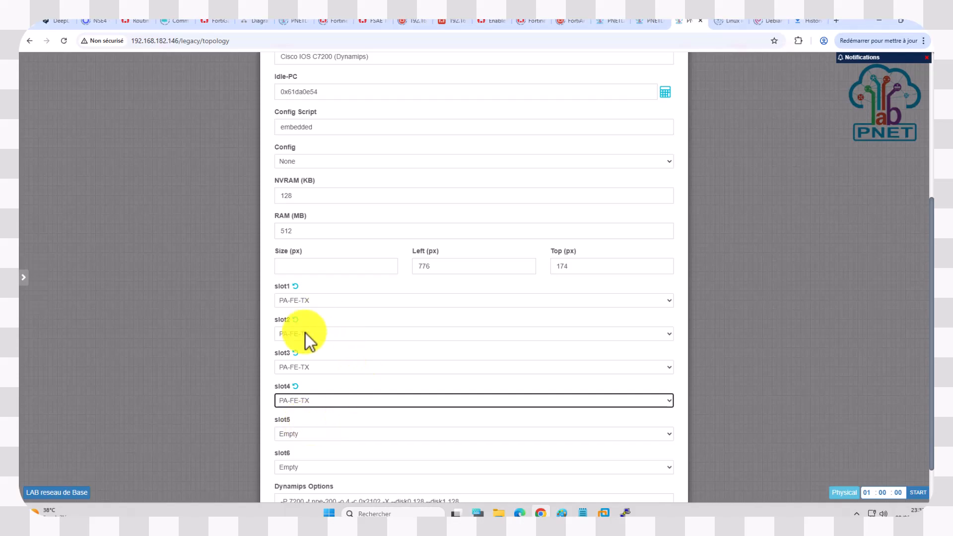
Step: Save the C7200 router node and shift it slightly on the topology canvas
scroll(298, 338, up, 4)
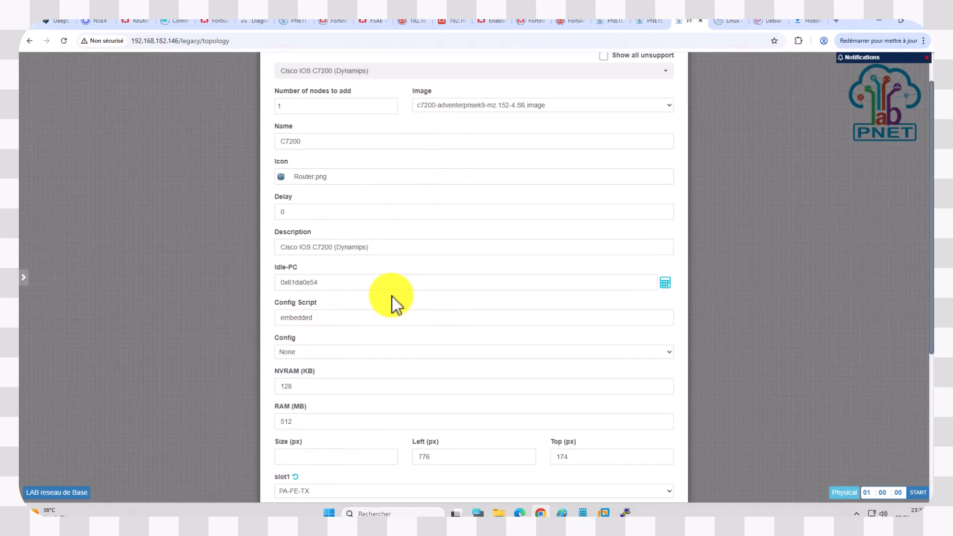
scroll(416, 368, down, 3)
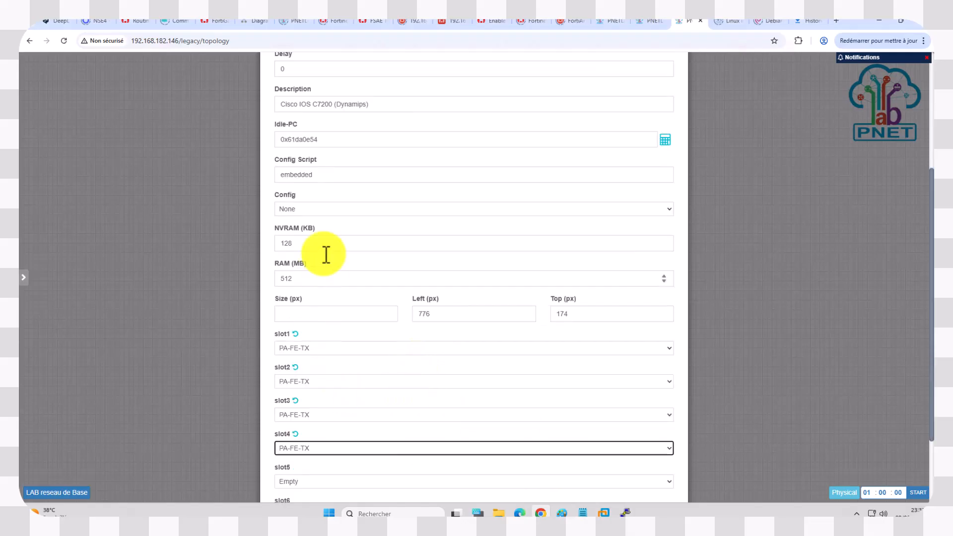
scroll(322, 183, up, 3)
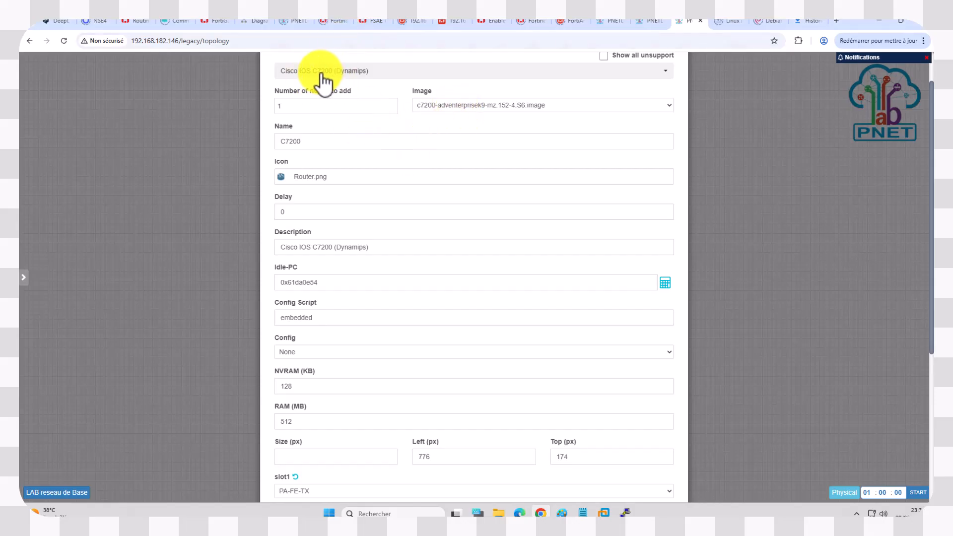
scroll(374, 260, down, 3)
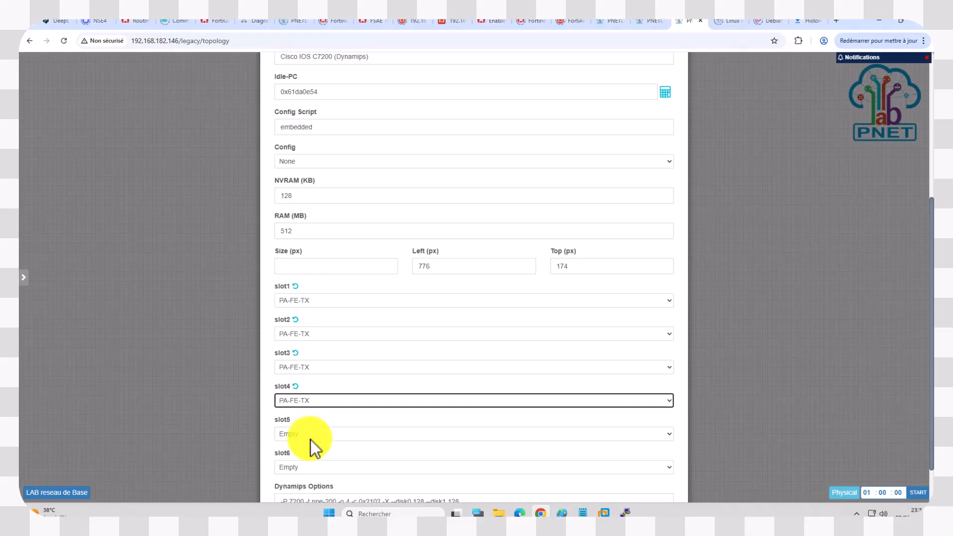
scroll(318, 424, down, 1)
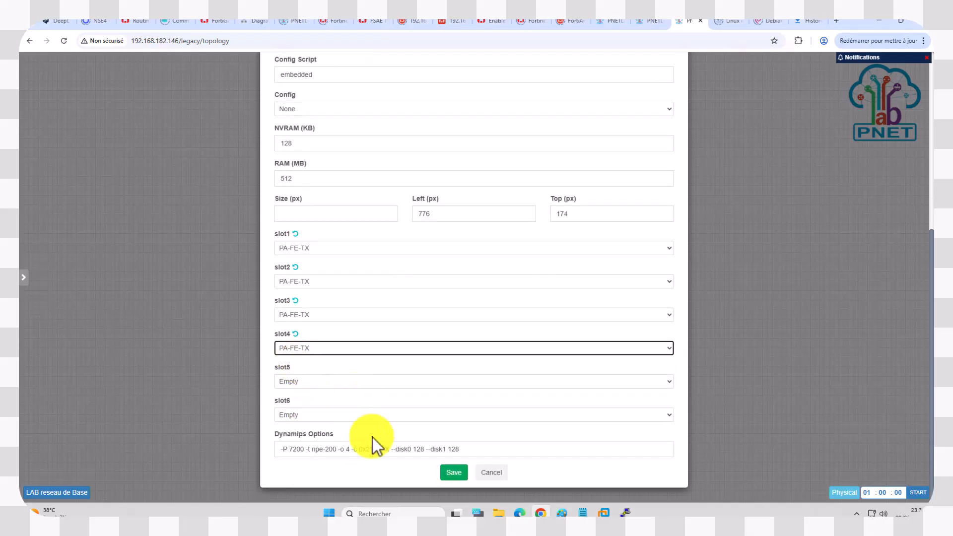
click(453, 473)
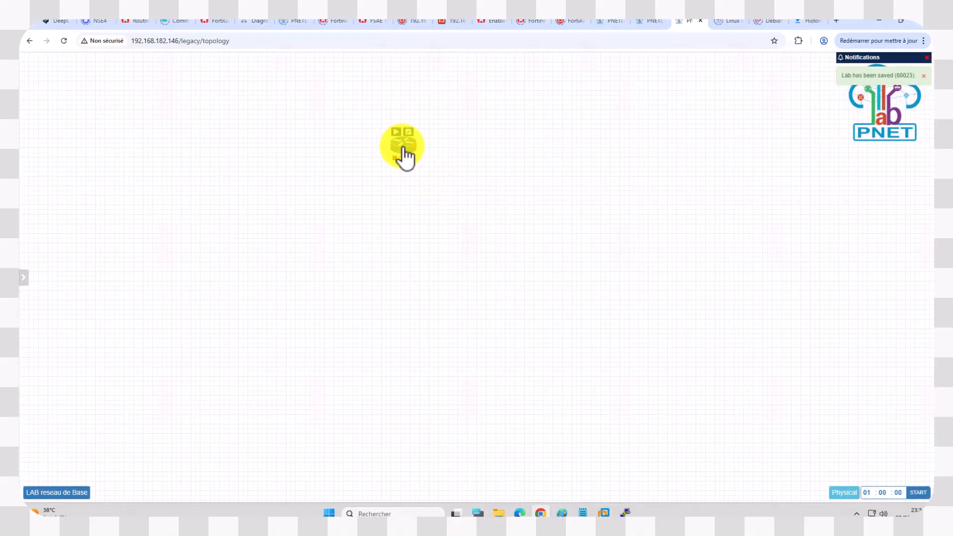
drag(401, 147, 411, 143)
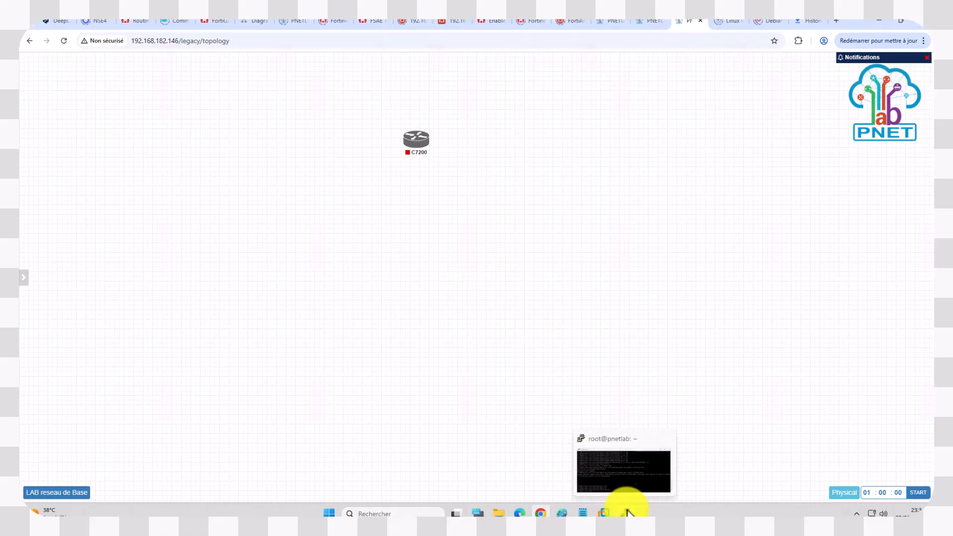
Step: Start adding a second node beside the router using the Cisco IOL template
right_click(457, 139)
click(479, 160)
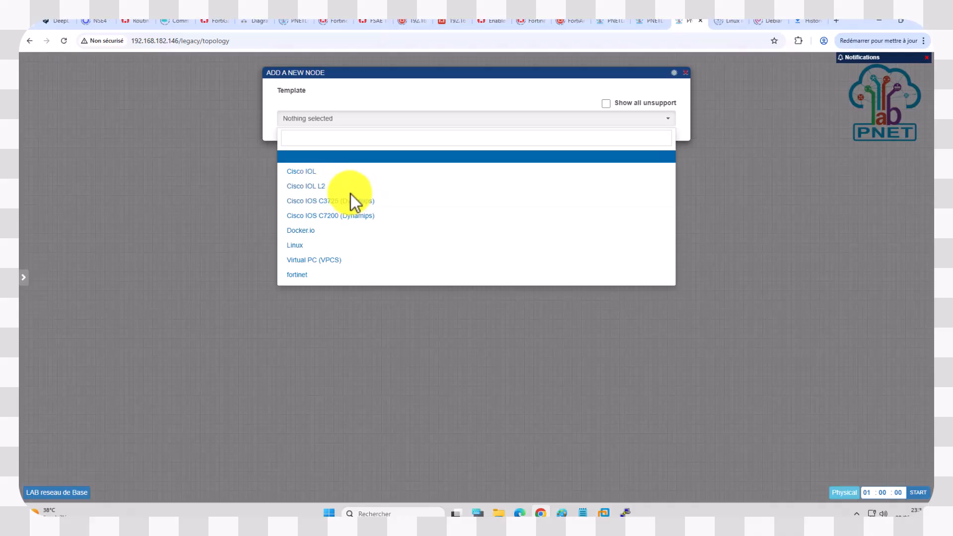
click(312, 187)
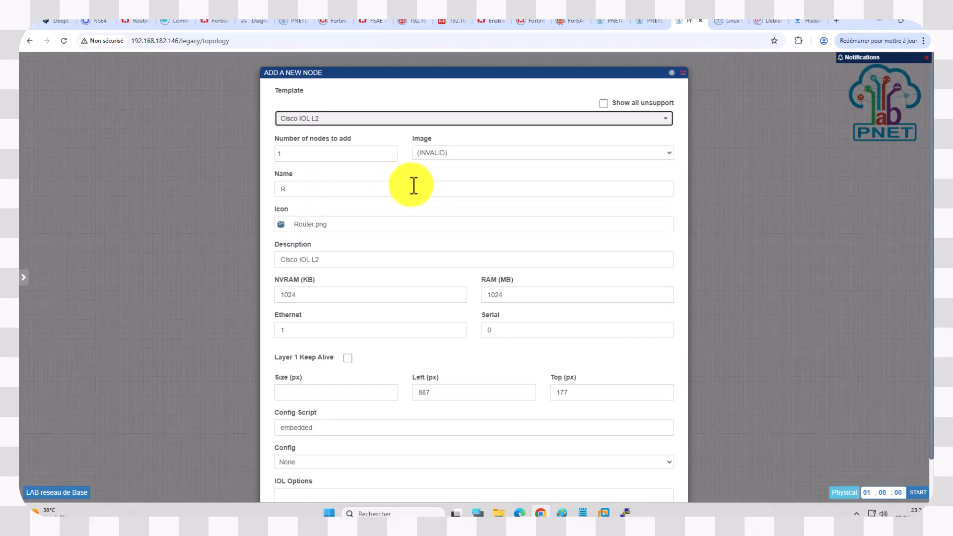
click(482, 156)
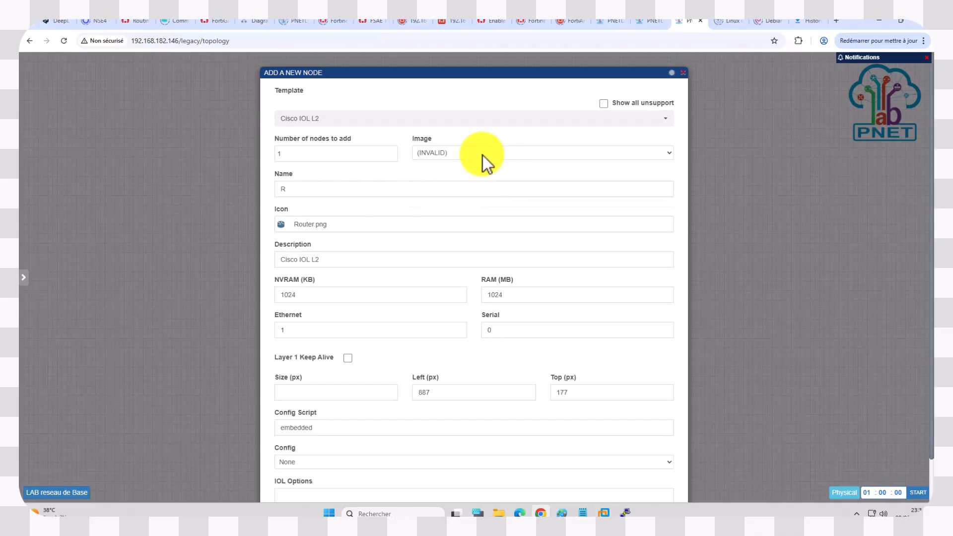
click(375, 122)
click(327, 171)
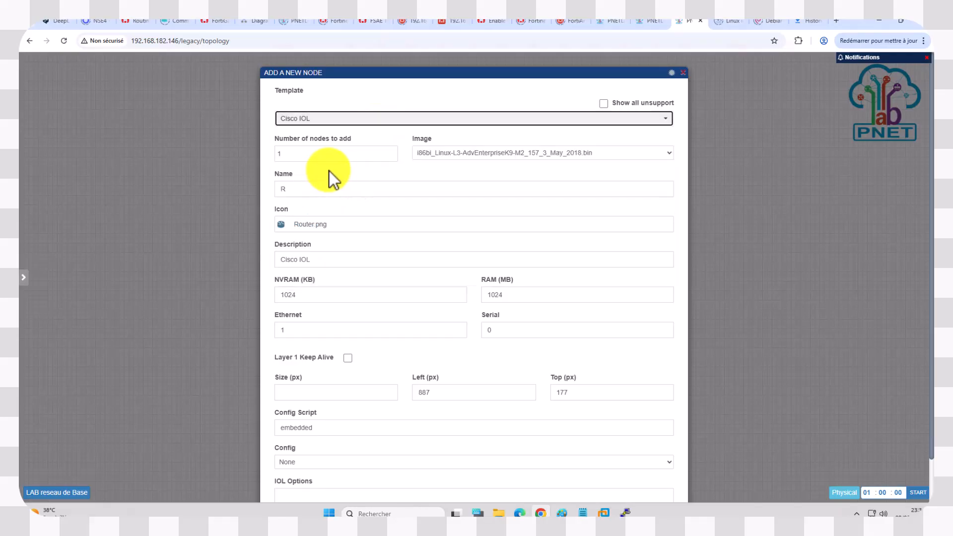
Step: Set the node's image to i86bi_Linux-L2-AdvEnterpriseK9-M_152_May_2018.bin and name the node SW
click(461, 157)
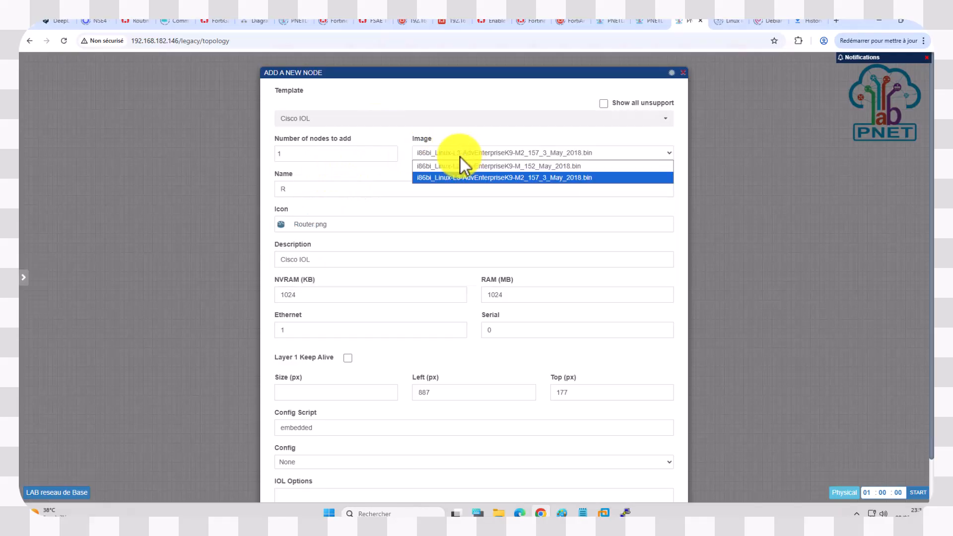
click(460, 156)
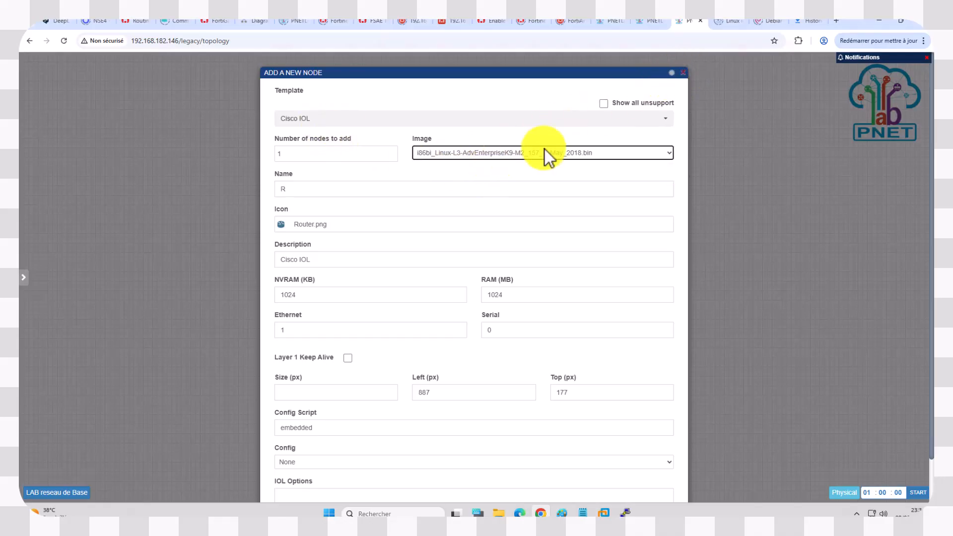
click(457, 156)
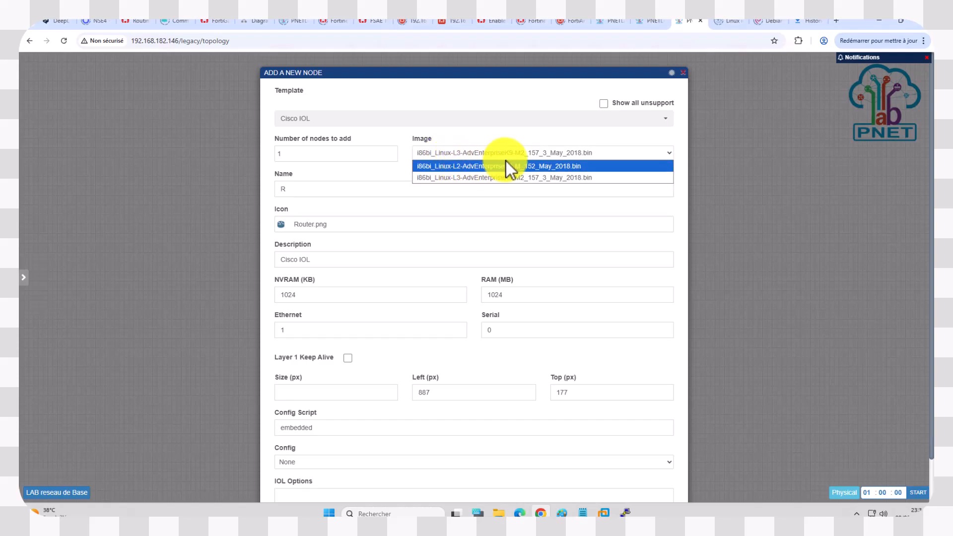
click(448, 166)
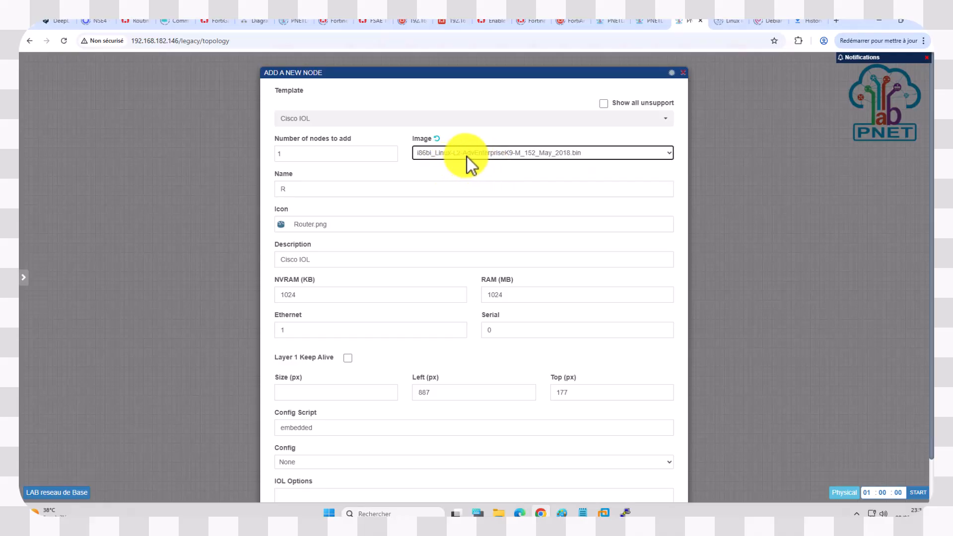
double_click(347, 192)
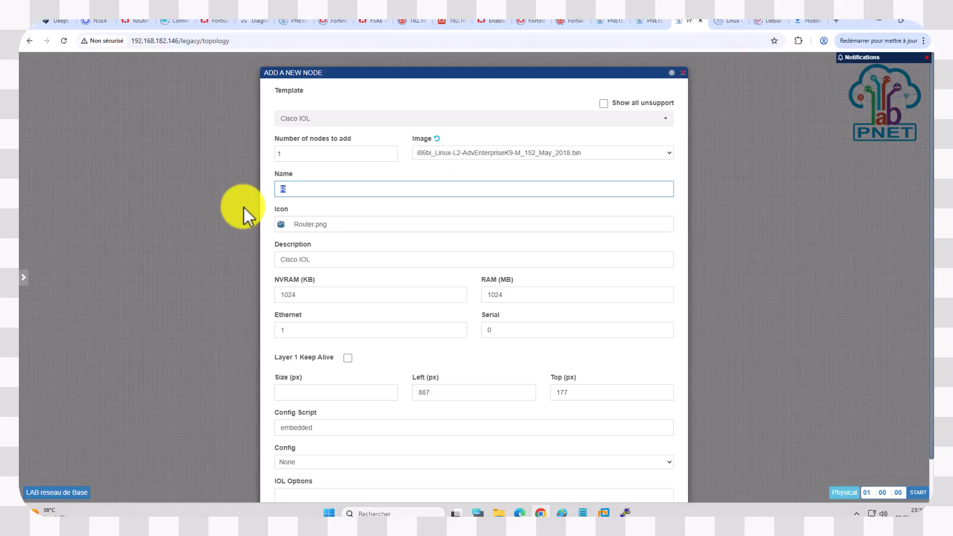
text(SW)
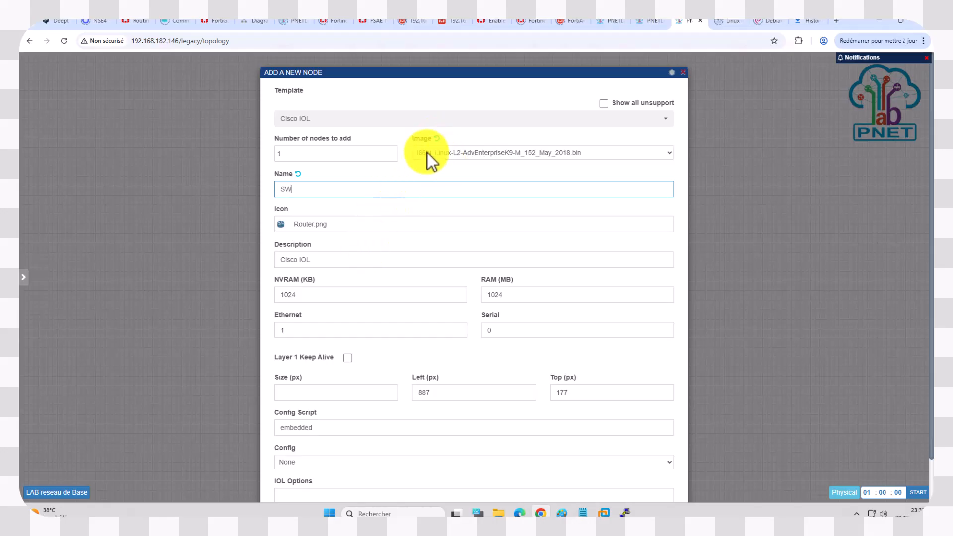
click(474, 158)
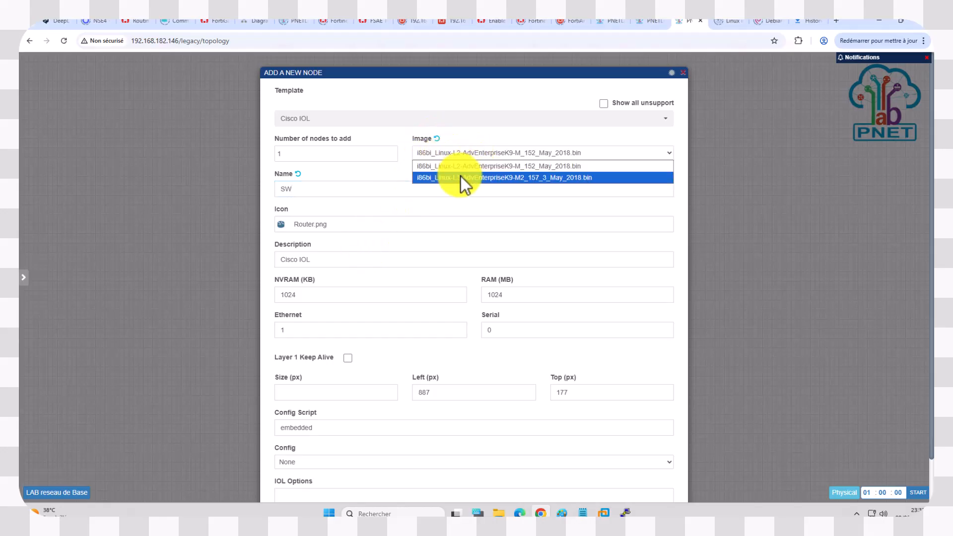
click(452, 149)
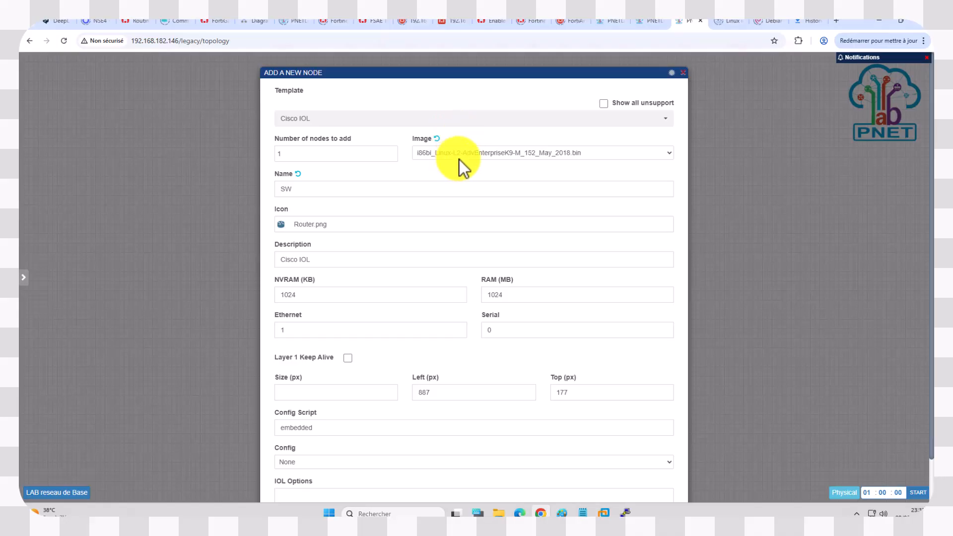
click(455, 155)
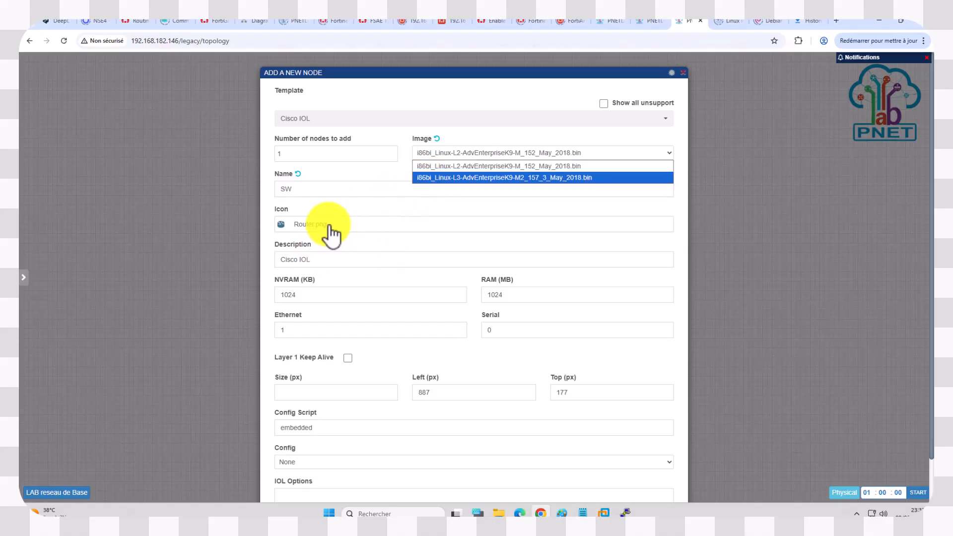
click(362, 202)
Step: Find the switch icons and assign Switch Blue.png as the SW node's icon
click(319, 230)
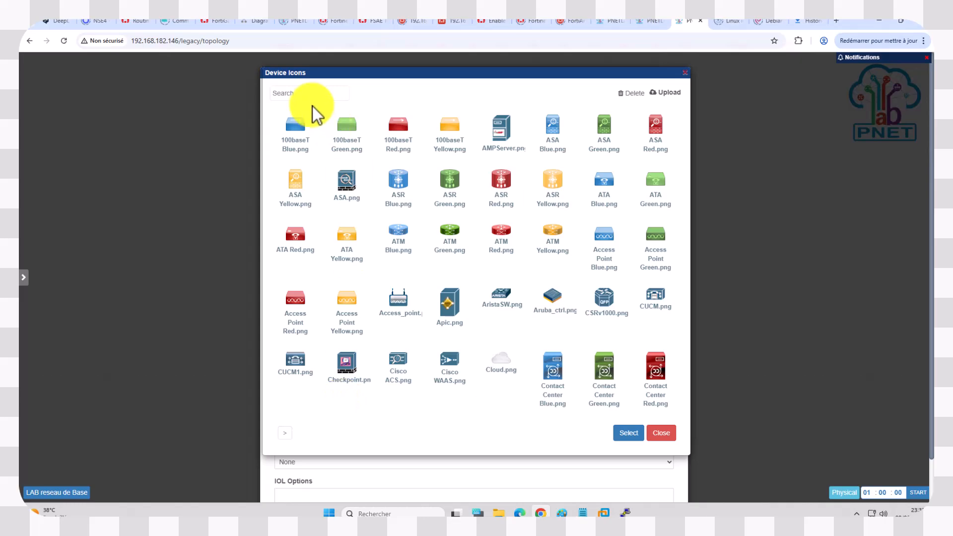
click(306, 94)
text(swi)
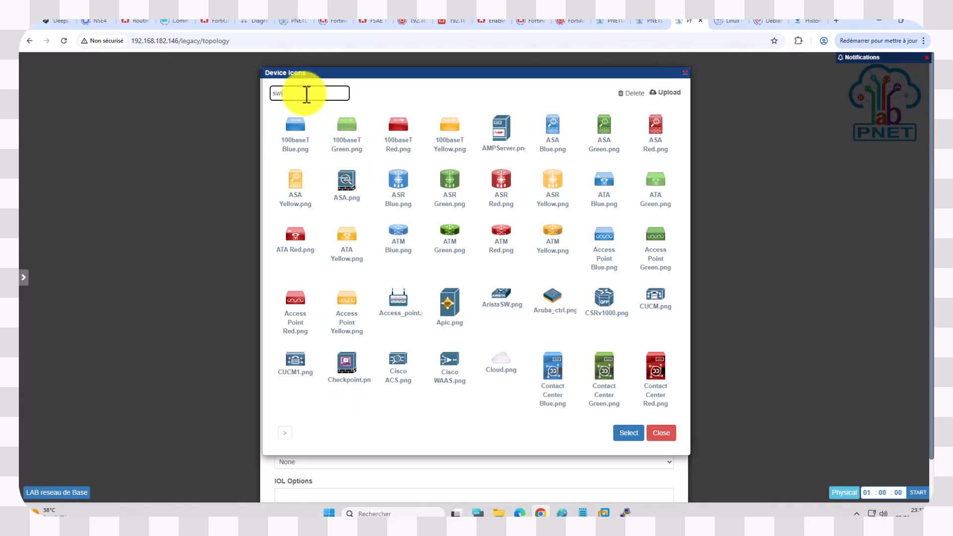
text(tch)
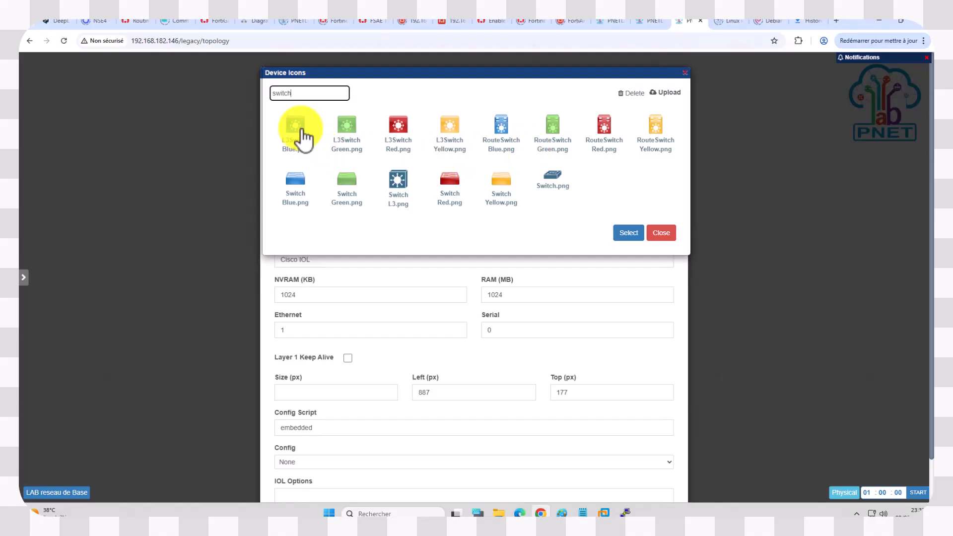
click(297, 188)
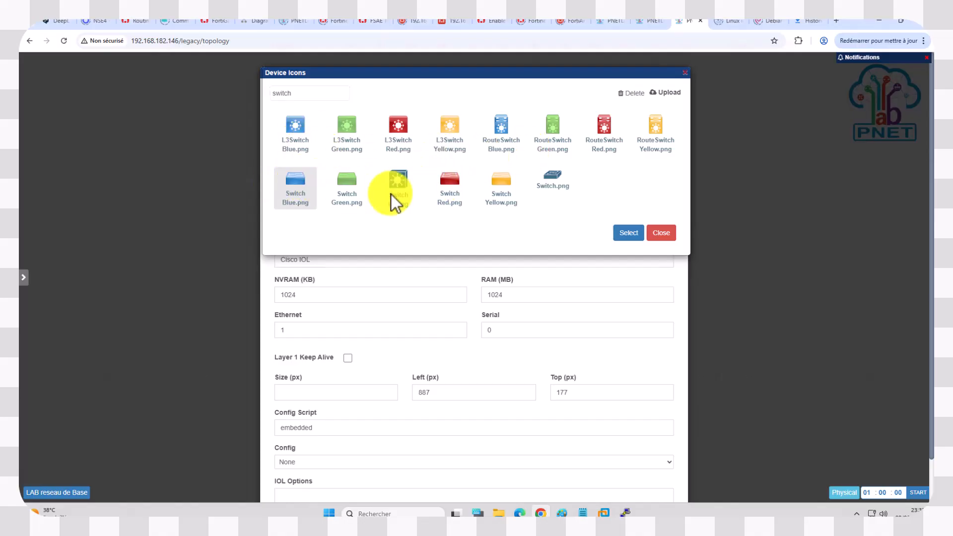
click(629, 236)
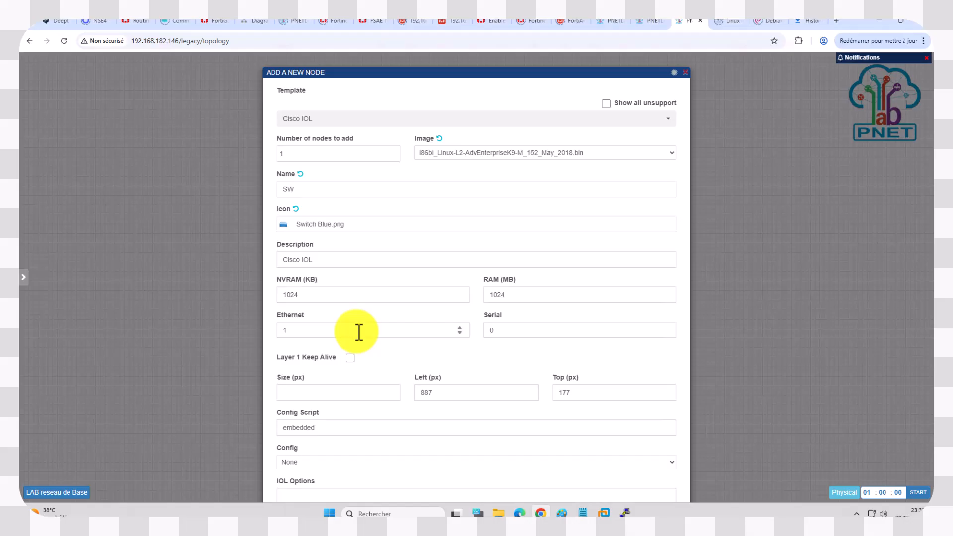
Step: Set the SW node's Ethernet value to 2 and its RAM to 512 MB
scroll(342, 345, down, 1)
scroll(353, 311, up, 1)
click(307, 313)
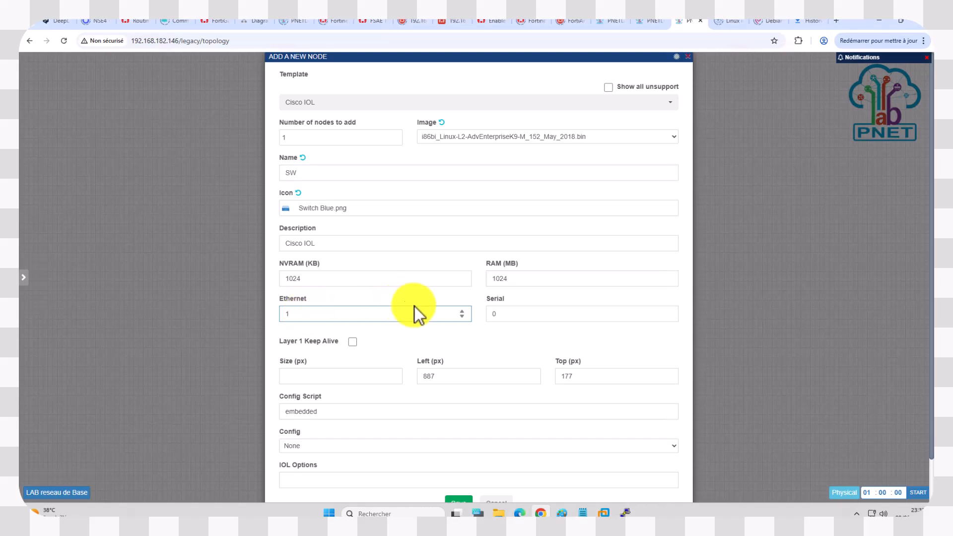
click(462, 313)
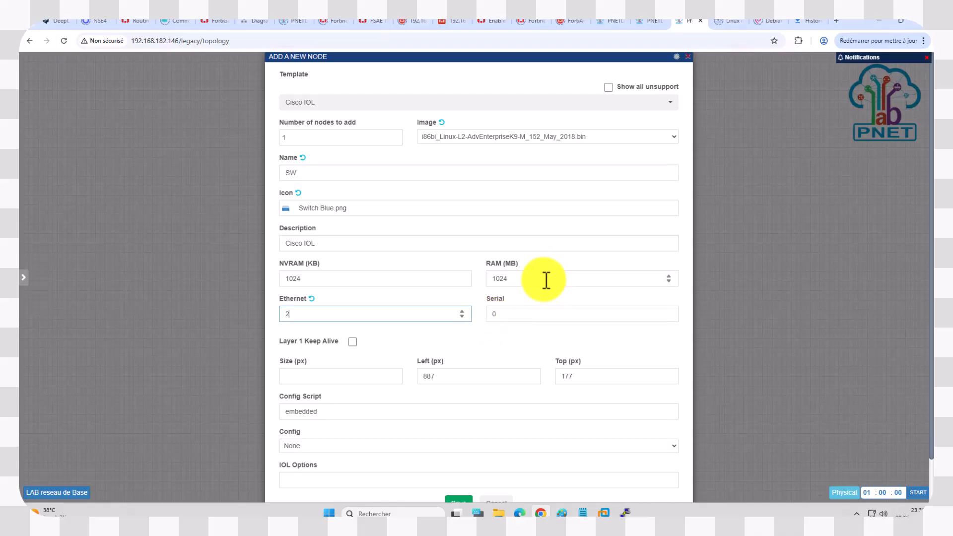
click(513, 279)
drag(513, 279, 494, 280)
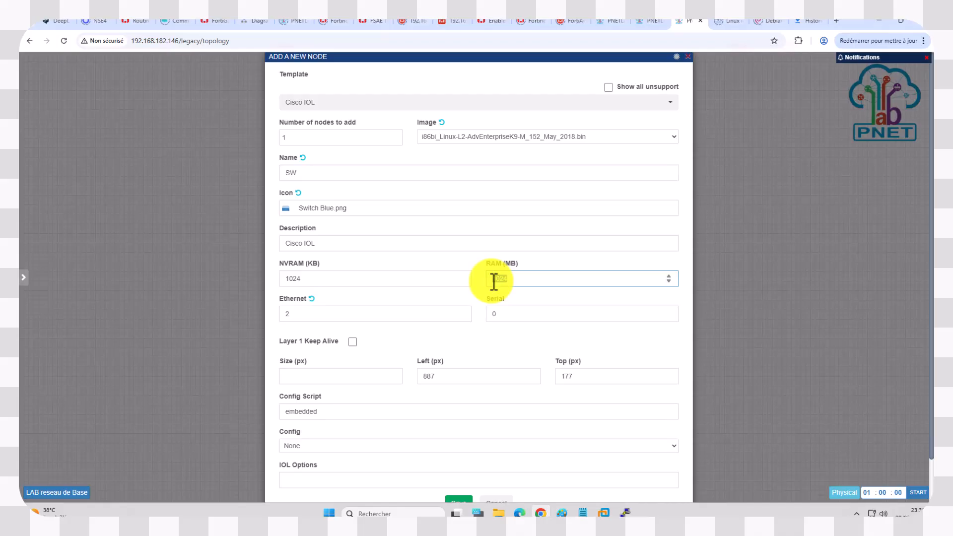
key(BackSpace)
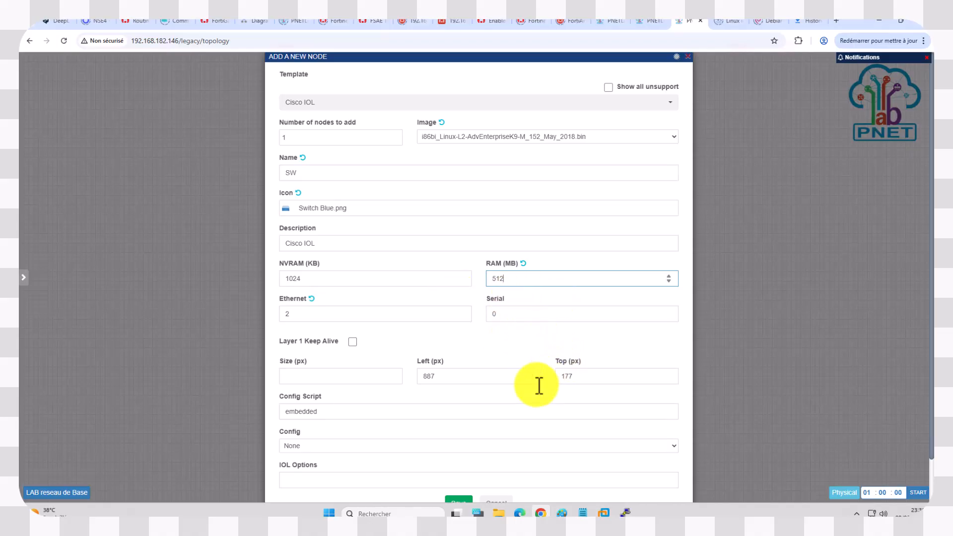
Step: Save the SW node and place it directly below the C7200 router on the canvas
scroll(477, 426, down, 1)
click(457, 456)
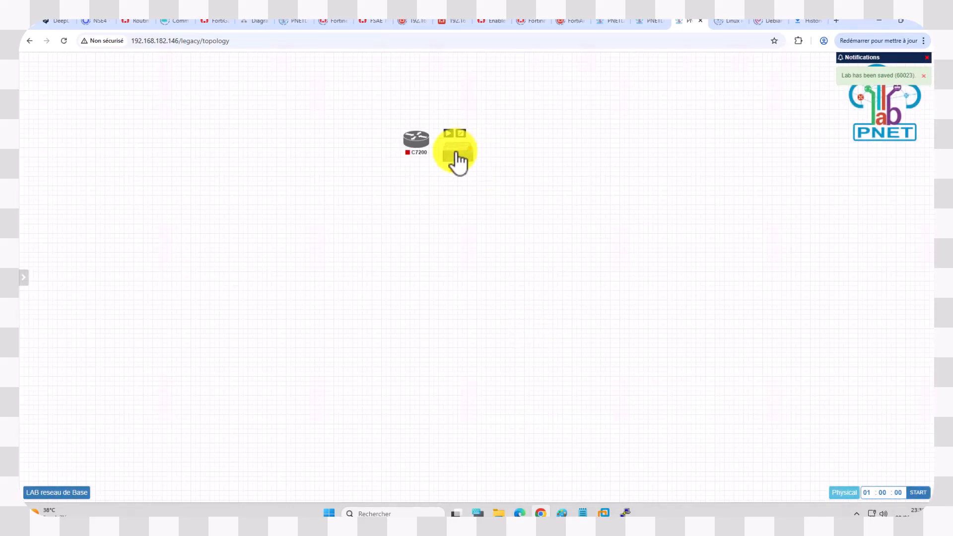
drag(458, 153, 418, 222)
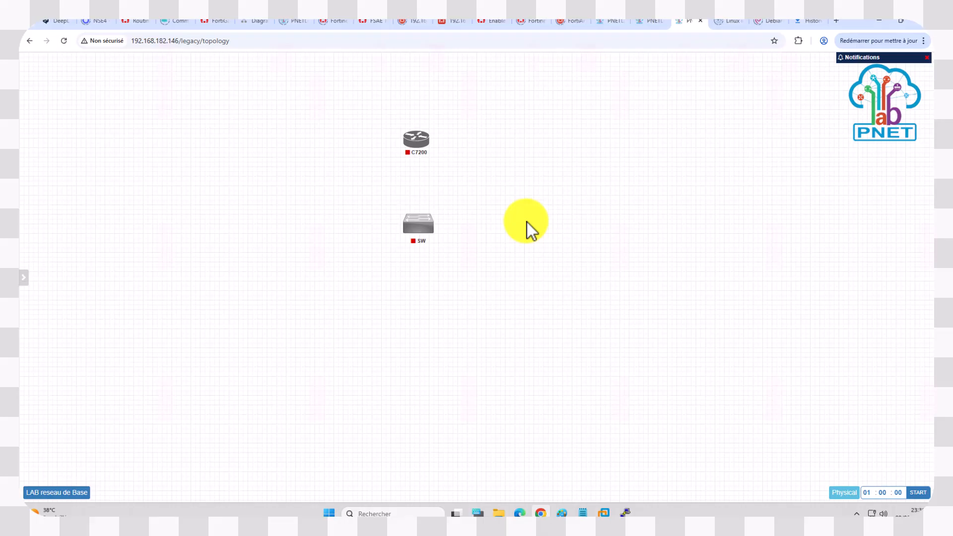
Step: Start adding nodes from the Virtual PC (VPCS) template and set the number of nodes to 2
right_click(527, 223)
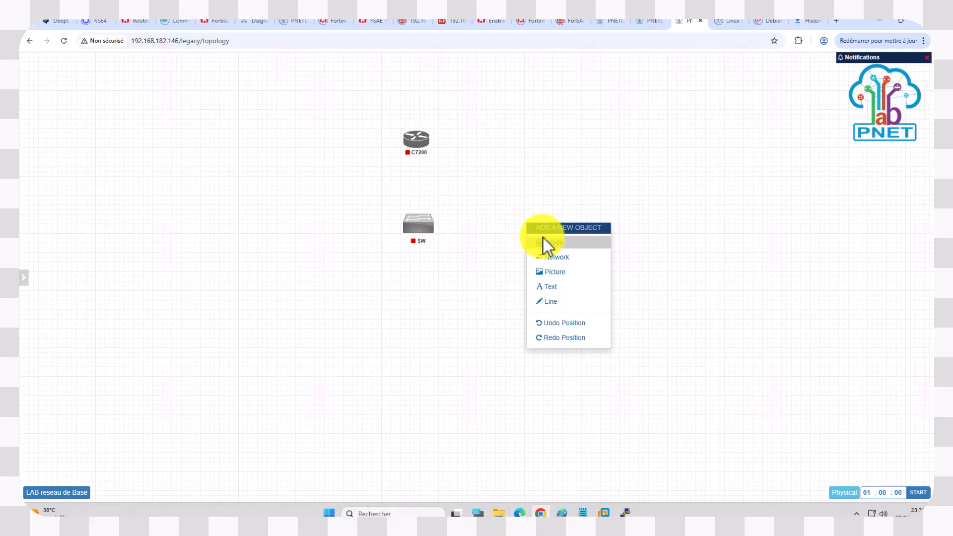
click(543, 239)
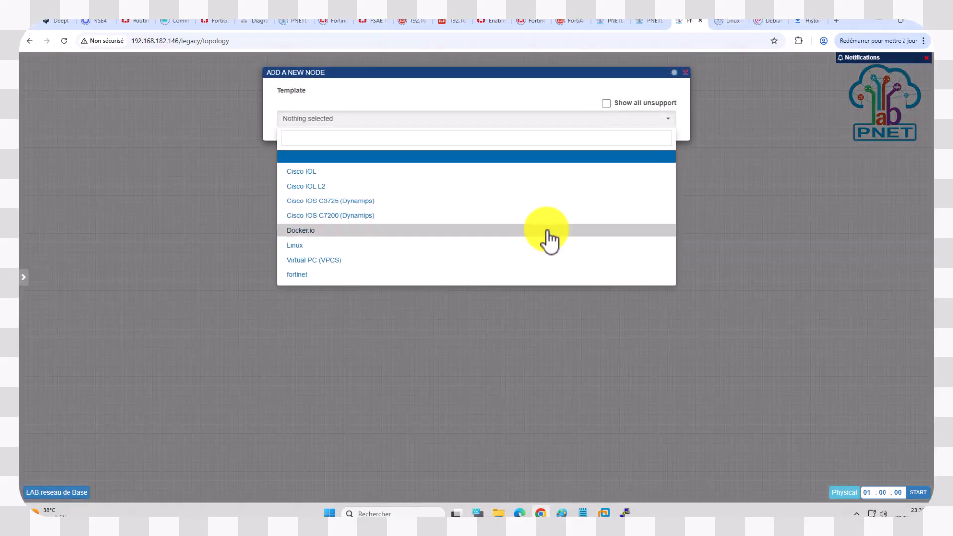
click(336, 260)
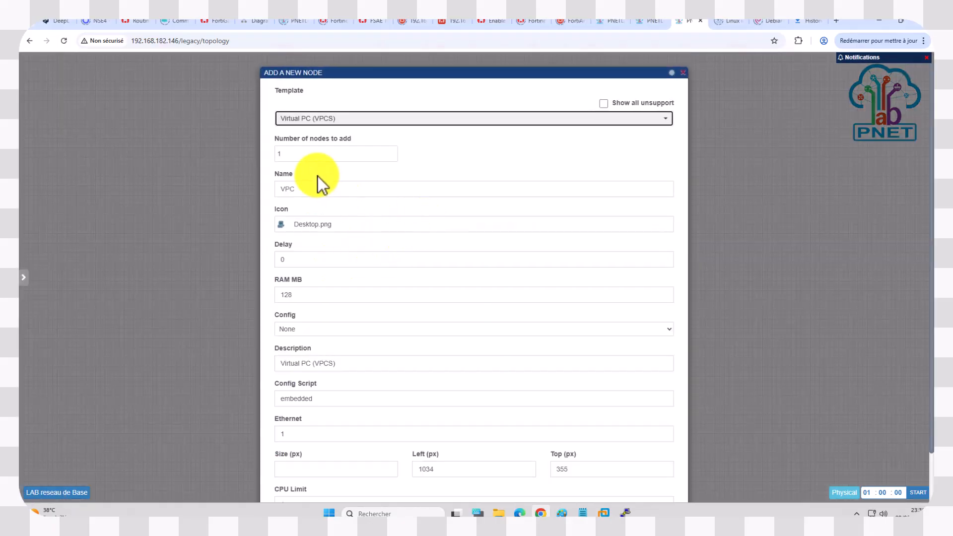
double_click(305, 156)
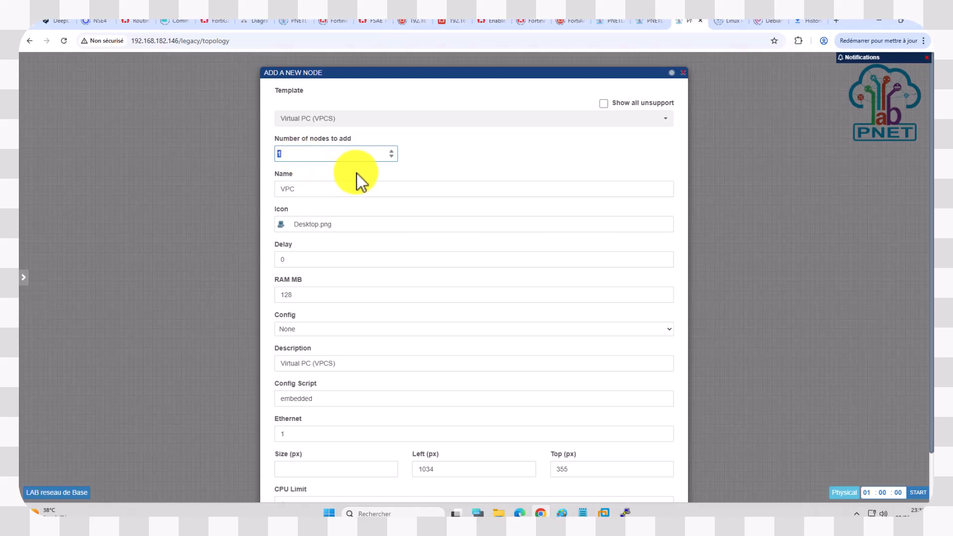
drag(279, 138, 296, 138)
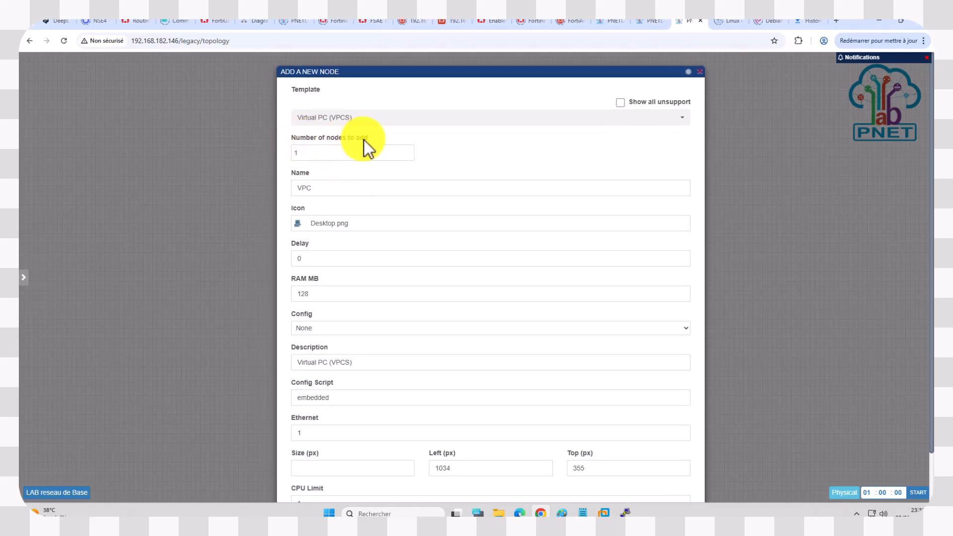
double_click(309, 150)
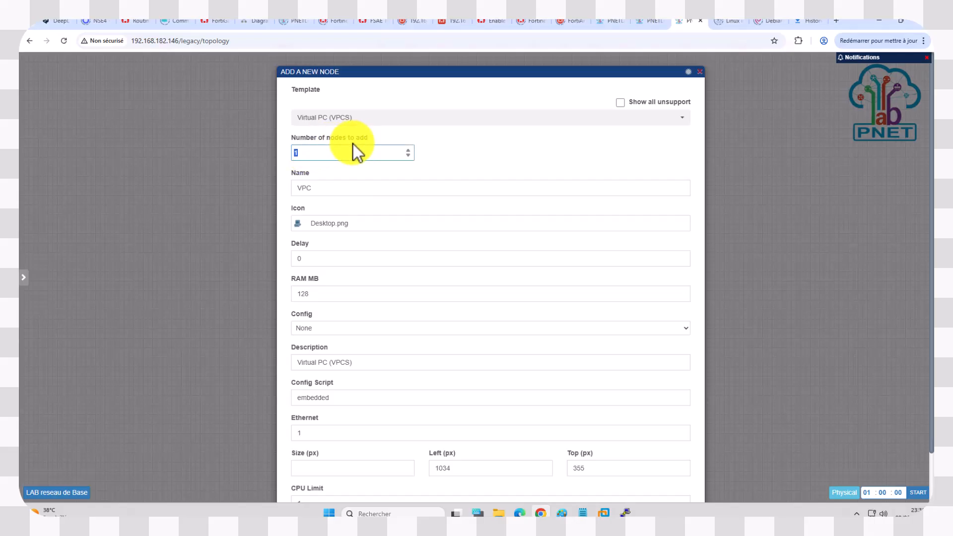
click(367, 138)
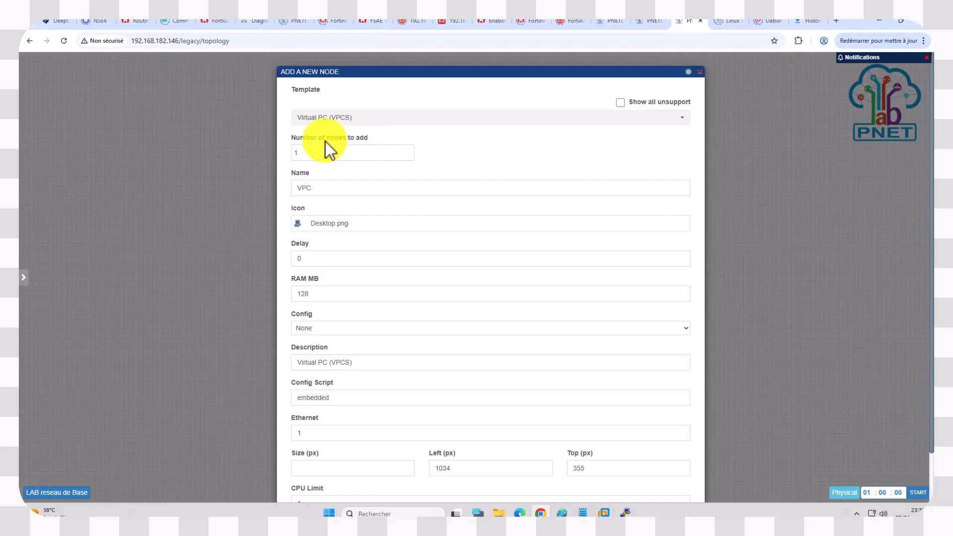
click(408, 150)
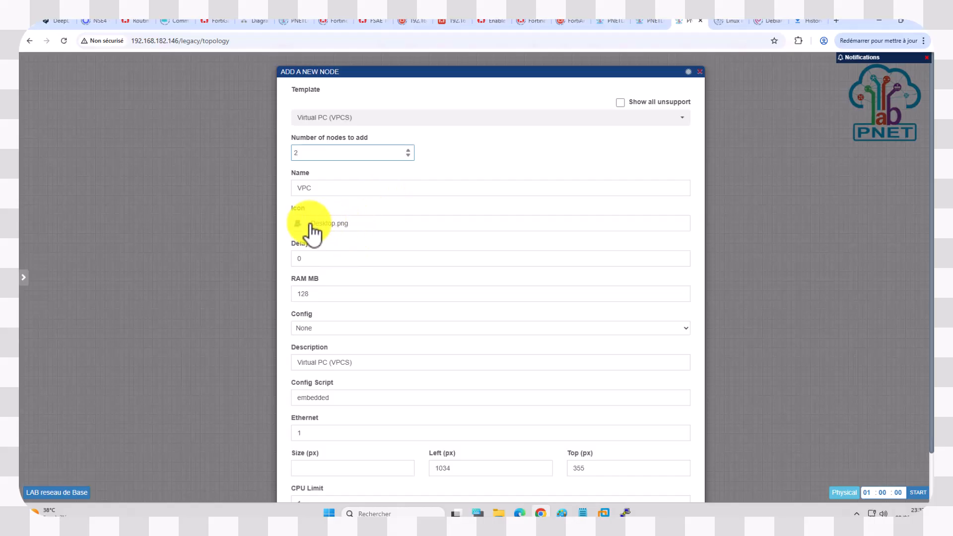
Step: Search the device icons for "des" and assign Desktop2.png as the virtual PCs' icon
click(336, 226)
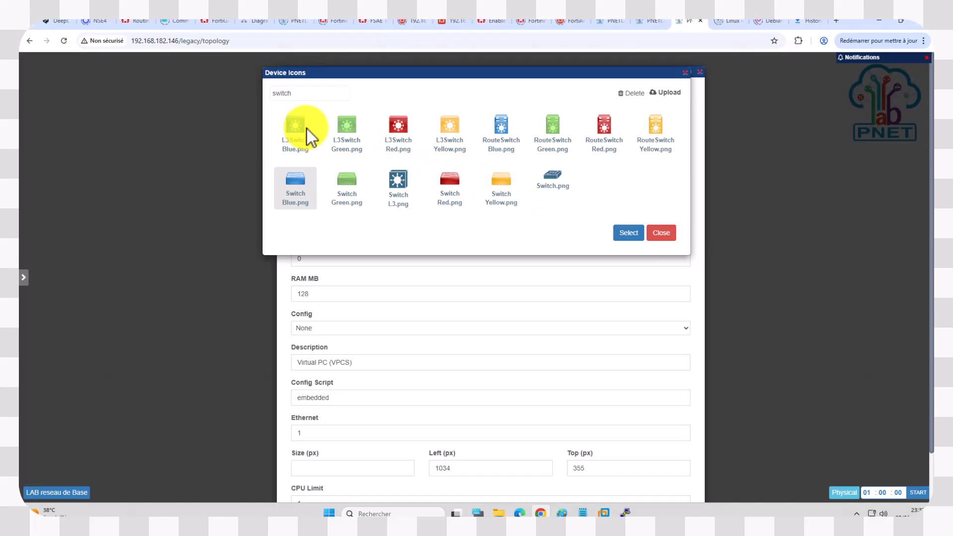
click(297, 93)
drag(297, 94, 221, 90)
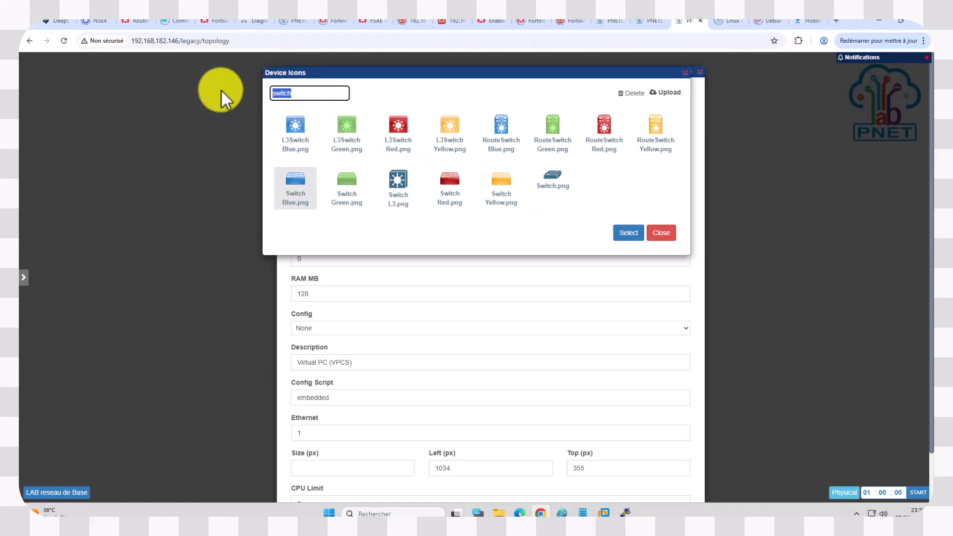
text(des)
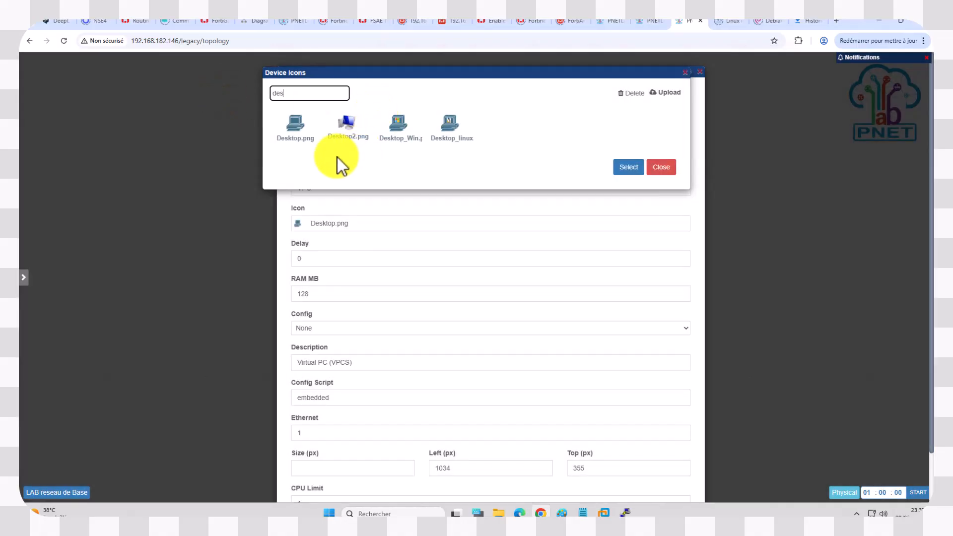
click(350, 130)
click(627, 169)
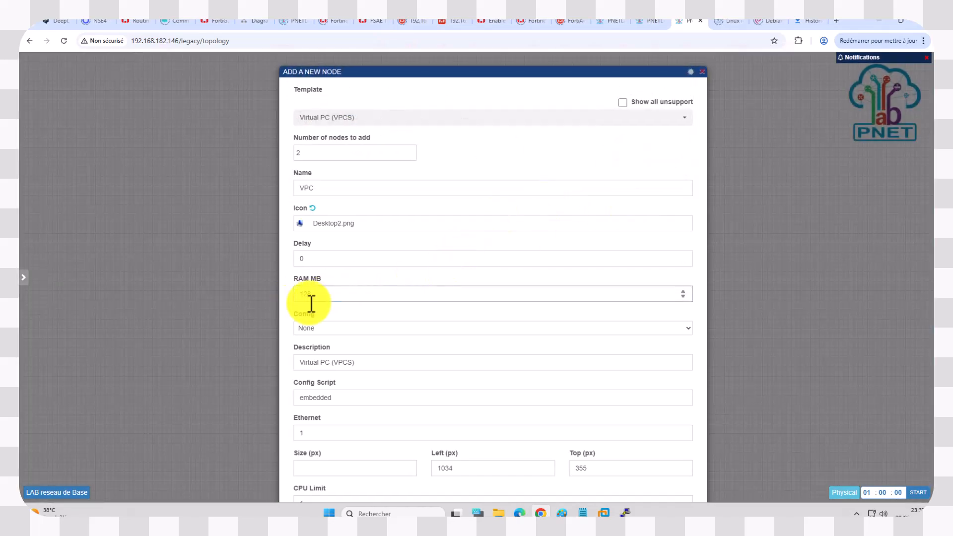
Step: Save the two virtual PC nodes and place them below the switch, one to its lower left and one to its lower right
drag(317, 299, 295, 305)
scroll(375, 292, down, 2)
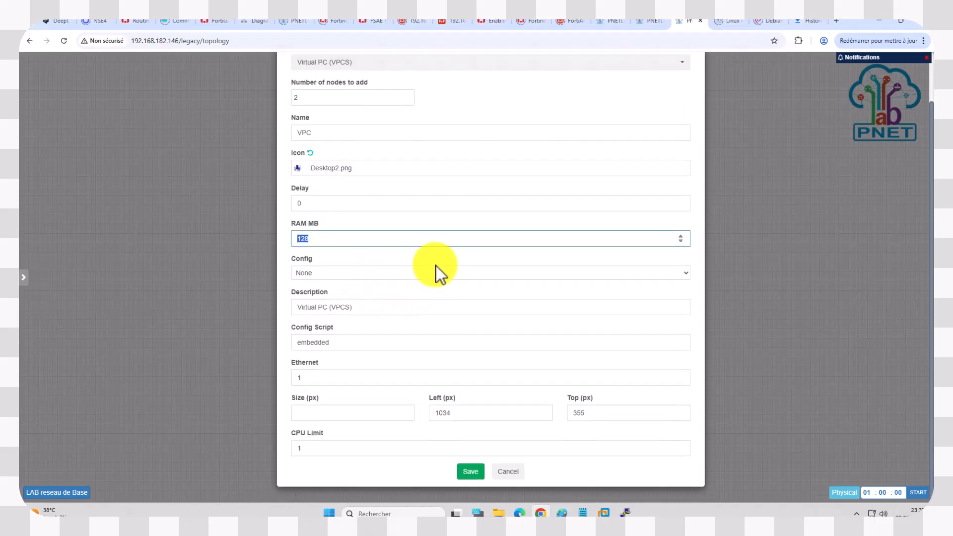
drag(330, 378, 290, 386)
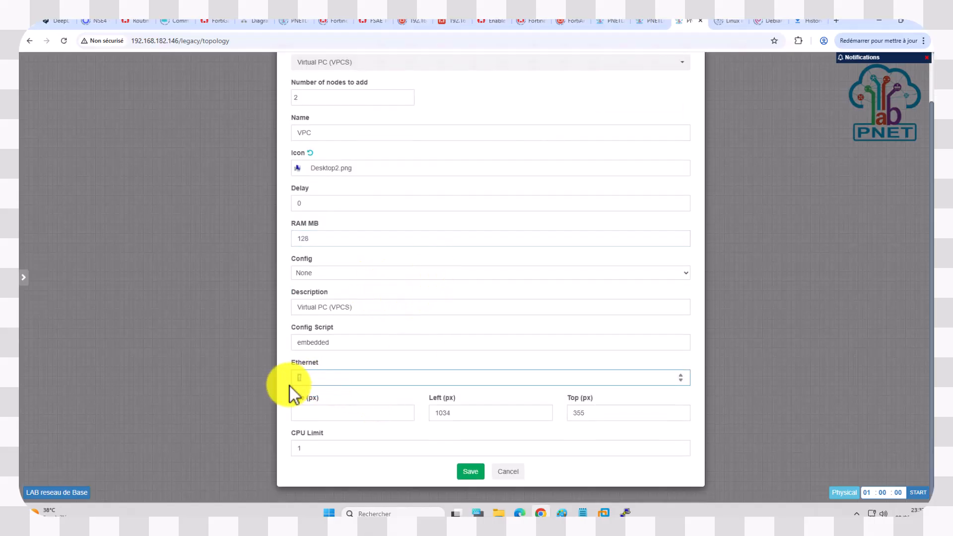
click(321, 377)
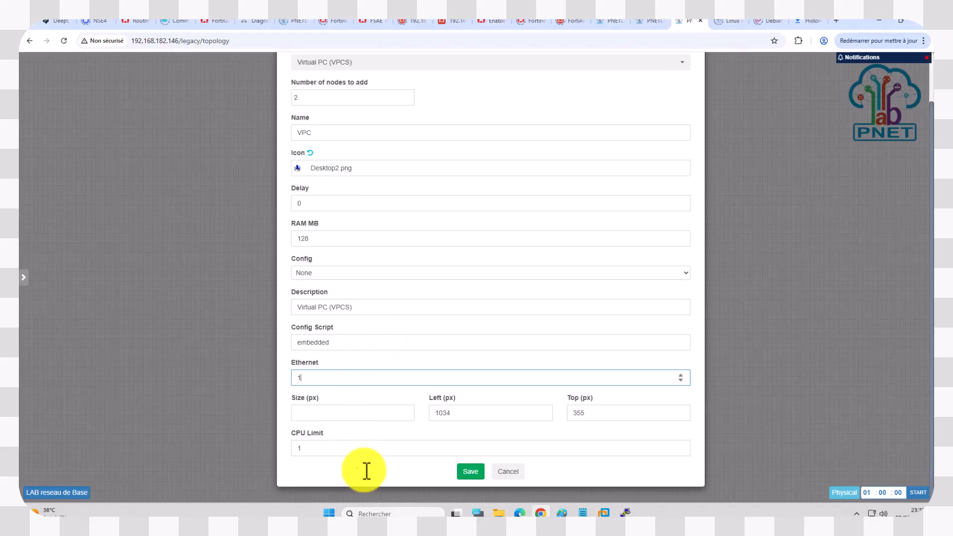
scroll(422, 324, up, 1)
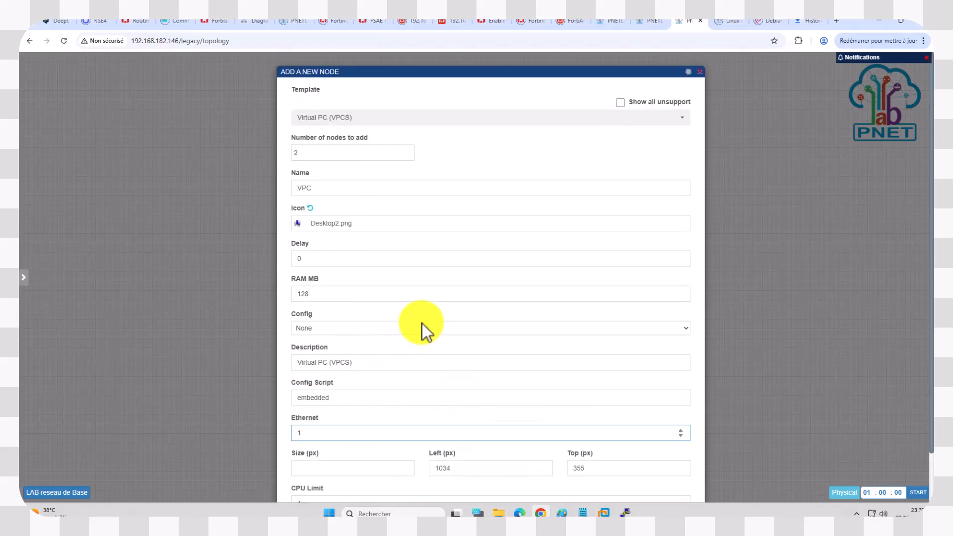
scroll(427, 279, down, 1)
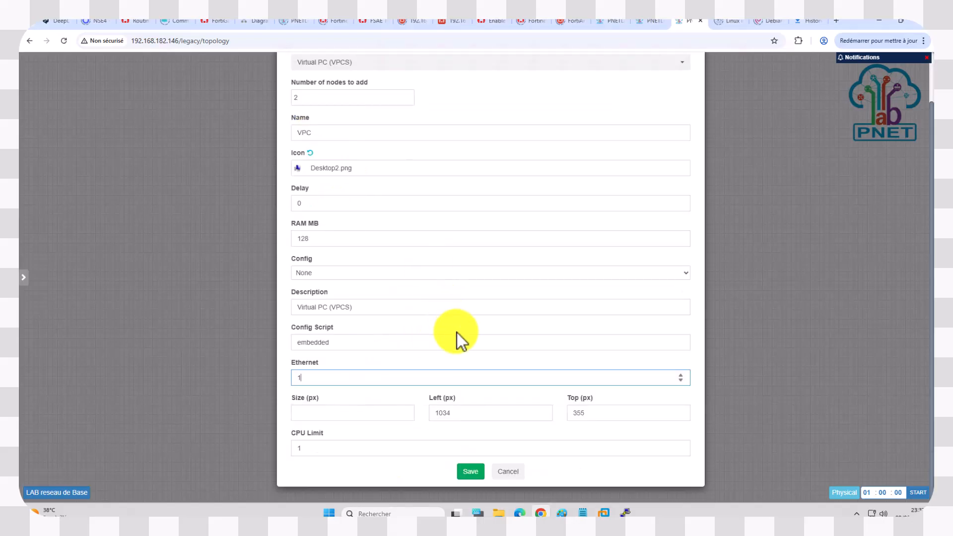
click(470, 472)
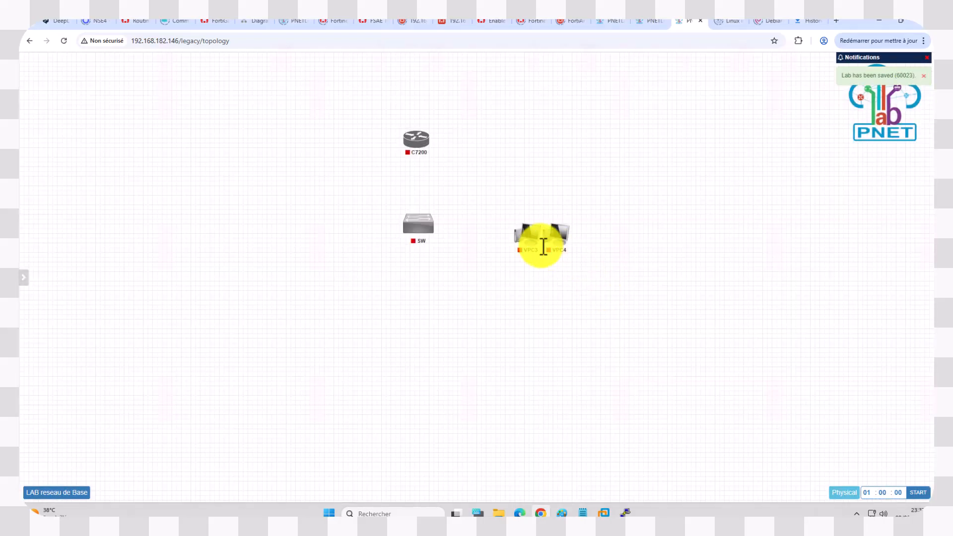
drag(526, 248, 339, 335)
drag(555, 243, 481, 330)
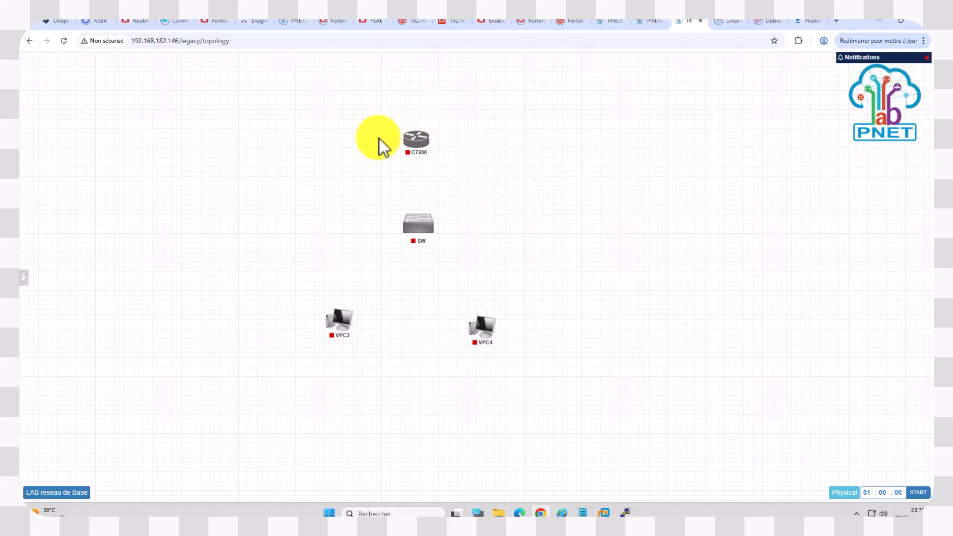
Step: Connect the C7200 router's fa0/0 interface to the switch's e0/0 interface and save the link
click(431, 141)
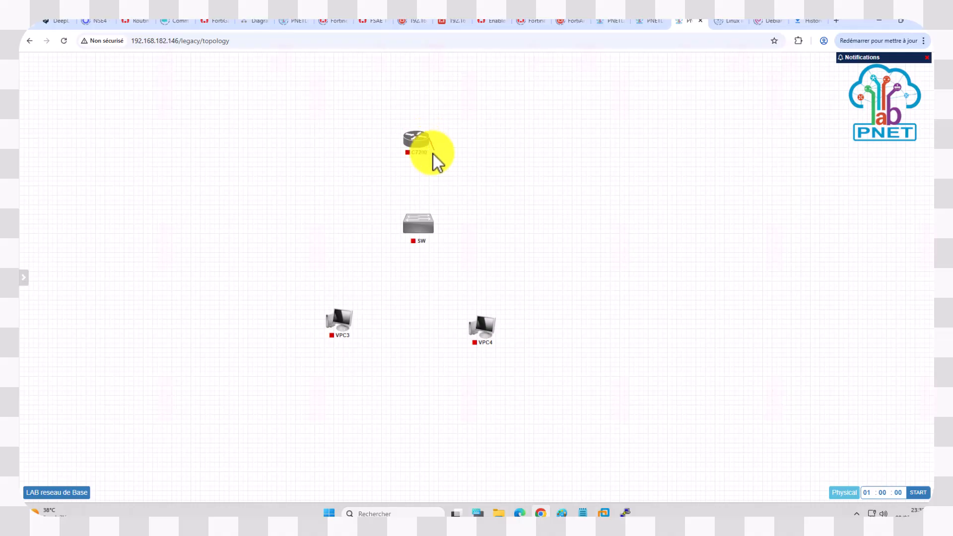
drag(434, 184, 430, 206)
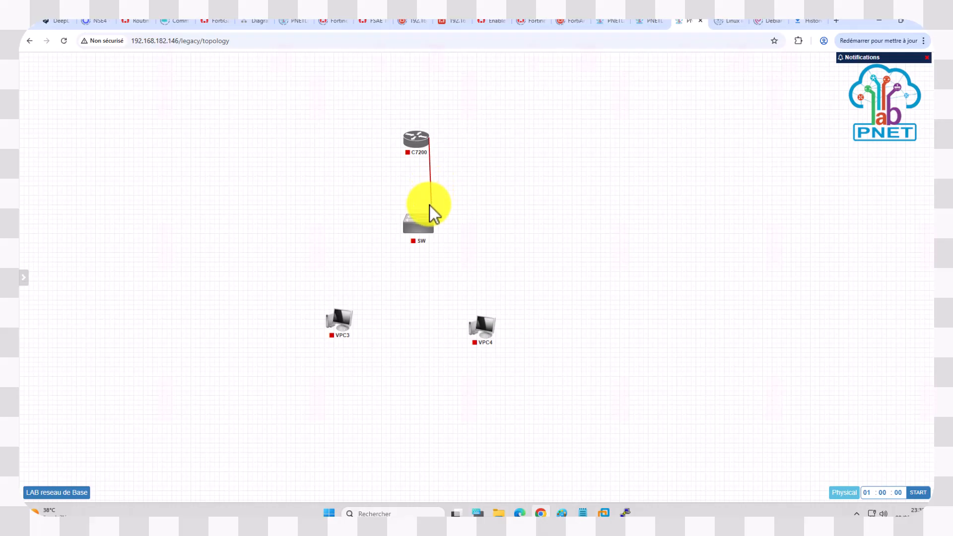
drag(430, 206, 418, 228)
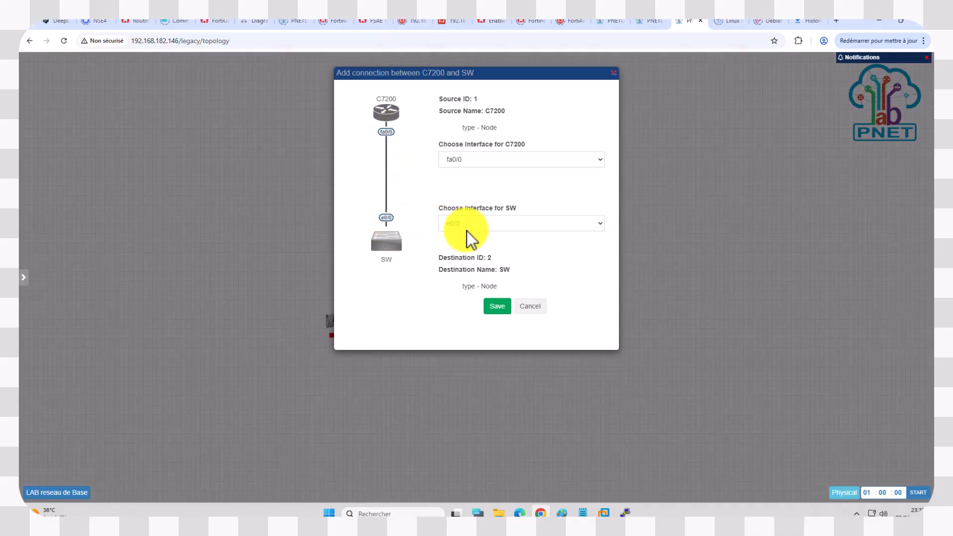
click(497, 306)
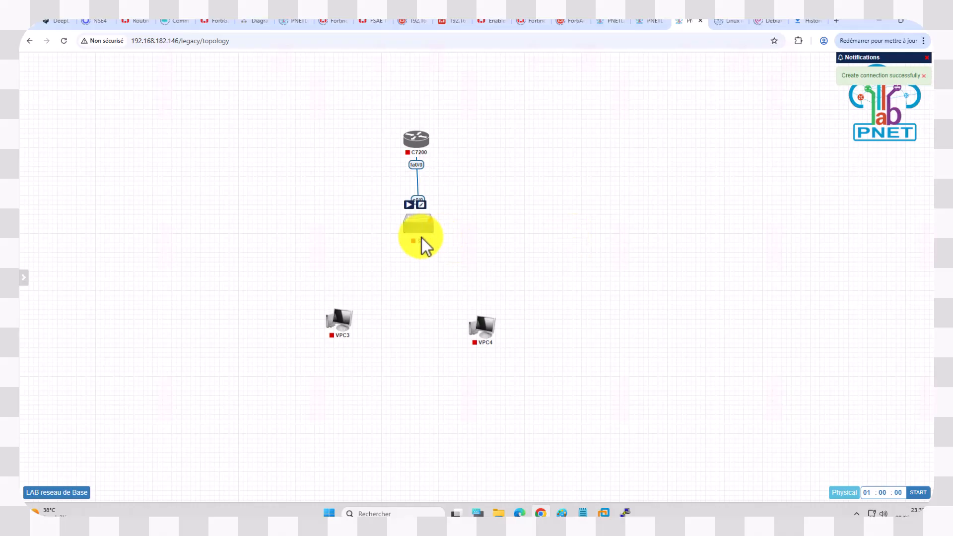
Step: Connect the switch's e0/1 interface to VPC4's eth0, save the link, and shift VPC4 slightly down and right
drag(421, 238, 483, 328)
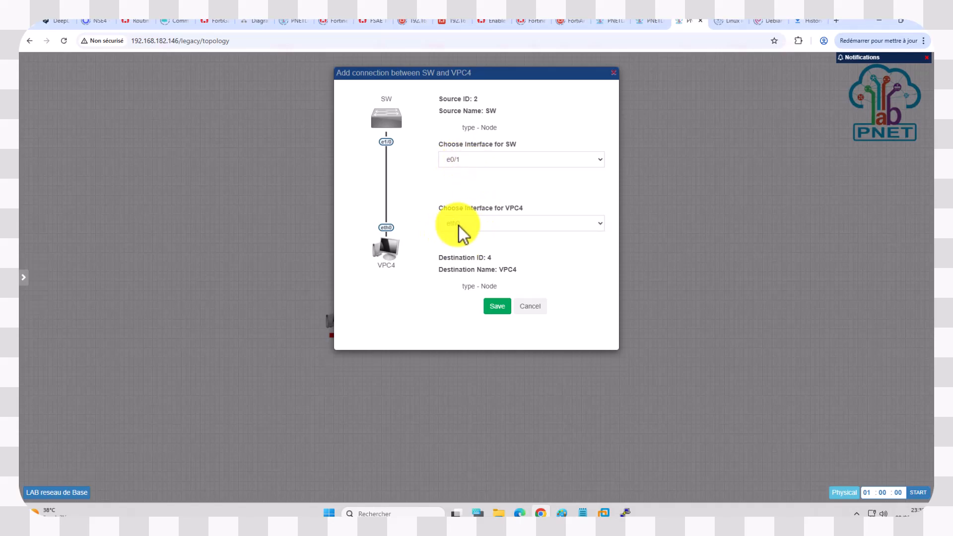
click(503, 307)
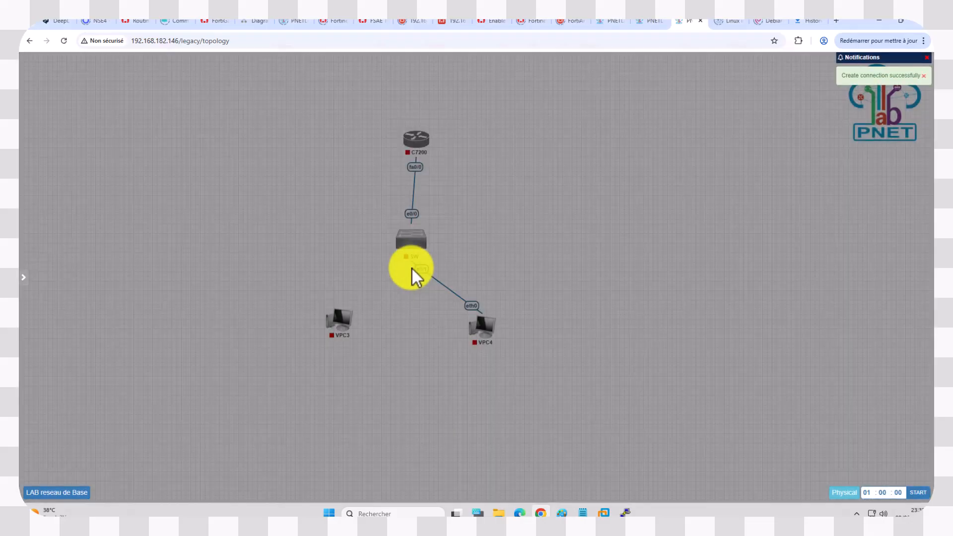
mouse_move(421, 248)
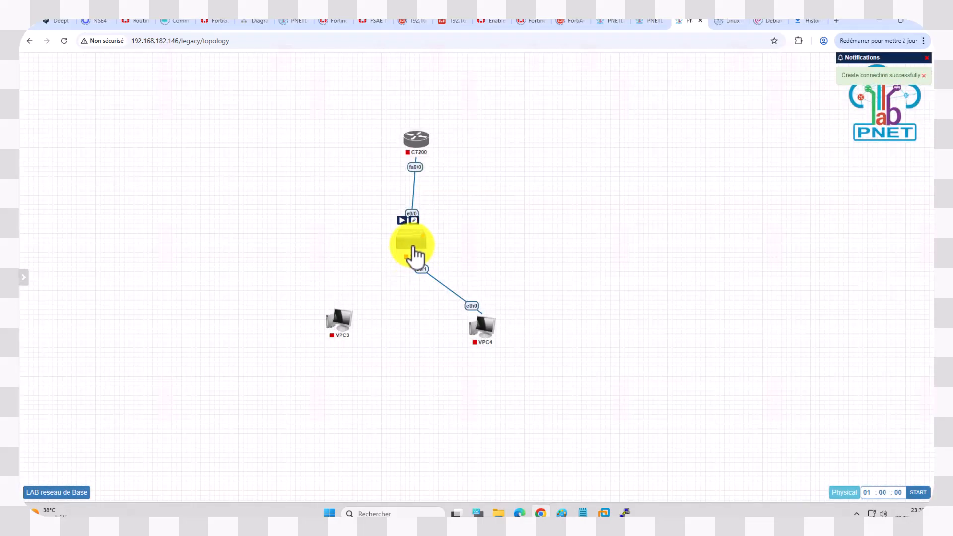
drag(472, 319, 498, 344)
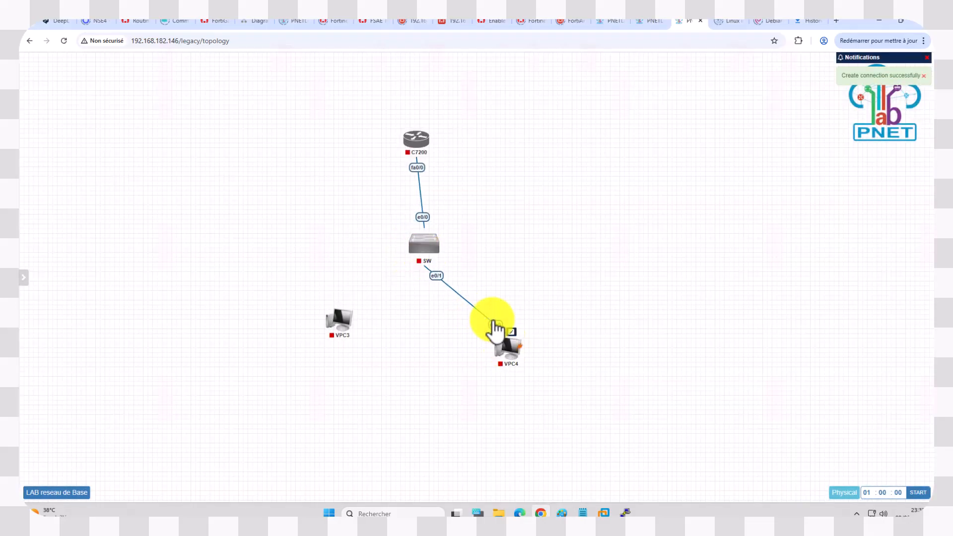
Step: Connect the switch's e0/2 interface to VPC3's eth0, save the link, and move VPC3 level with VPC4
drag(424, 246, 347, 329)
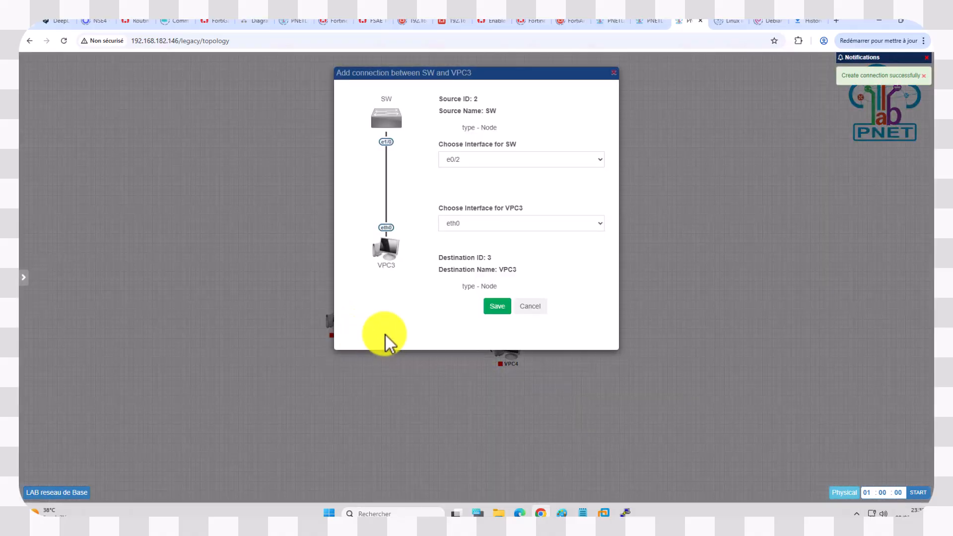
click(494, 308)
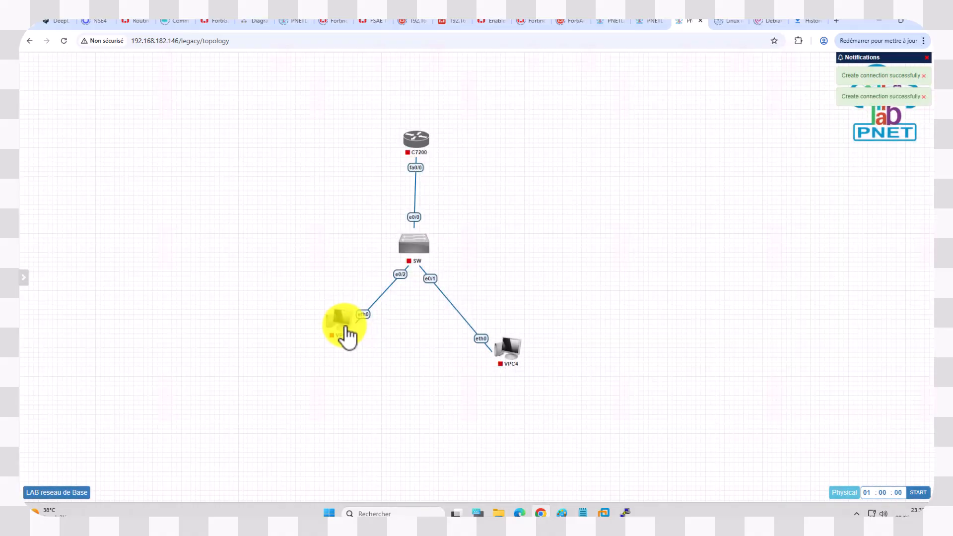
mouse_move(336, 336)
drag(336, 344, 332, 364)
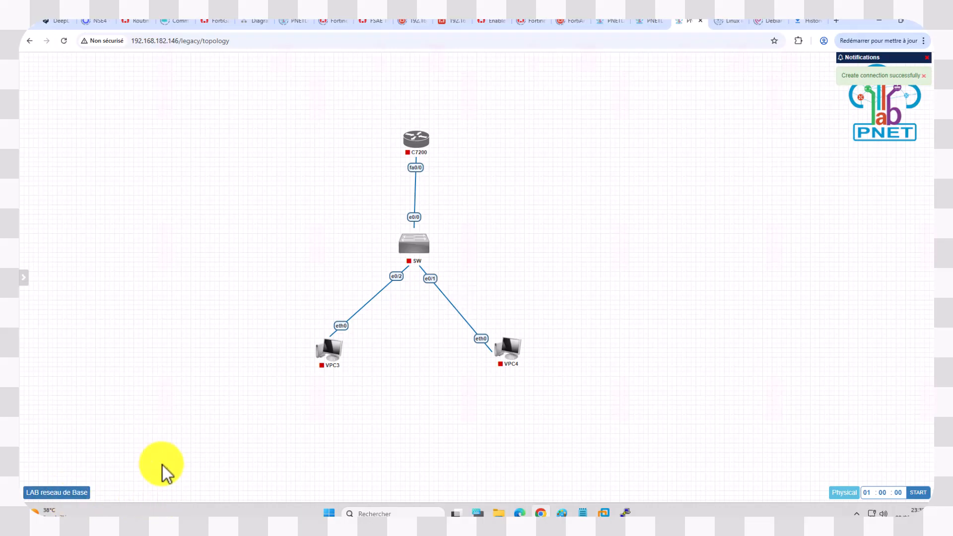
Step: Open the LAB reseau de Base instructions and move their window beside the topology to read the tasks
click(53, 493)
drag(288, 152, 111, 178)
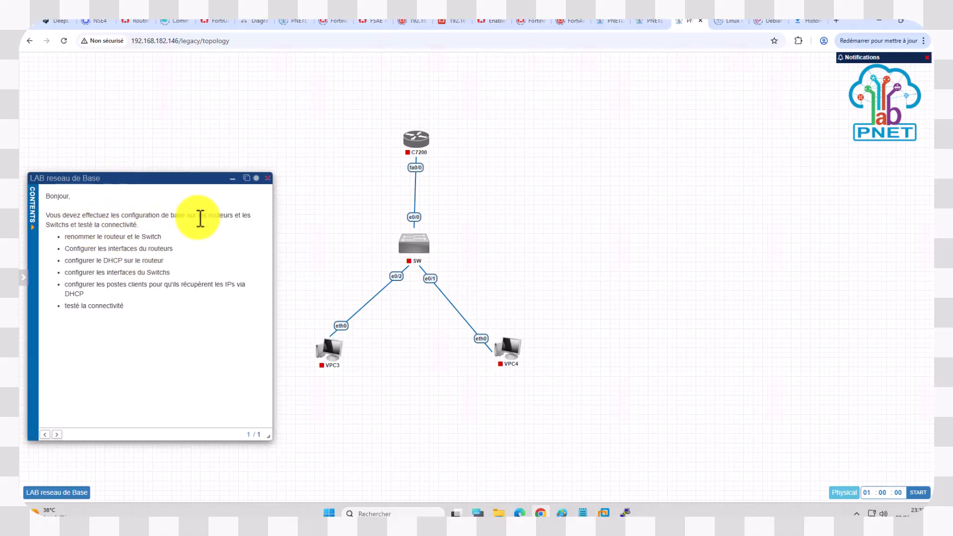
Step: Read through the lab's listed tasks, from renaming the router and switch to testing connectivity
triple_click(141, 235)
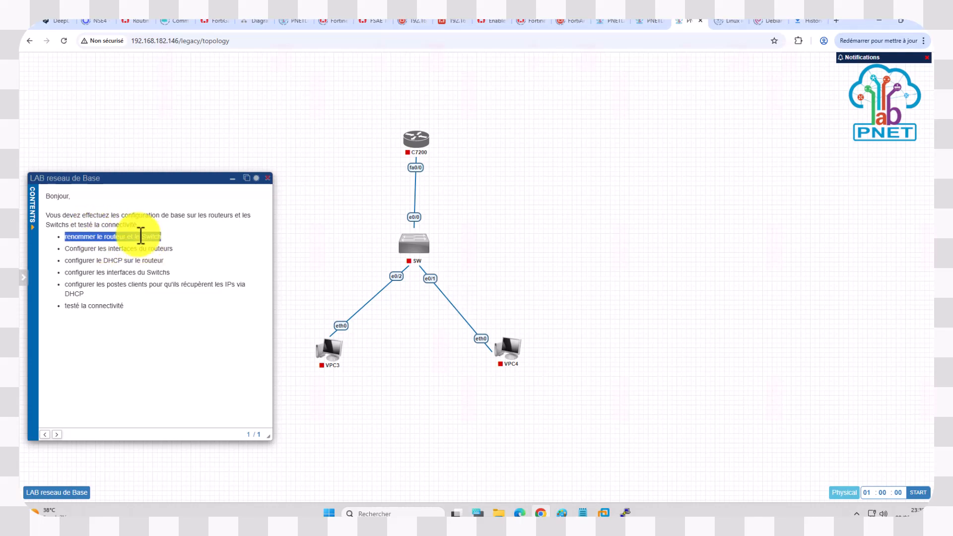
triple_click(81, 237)
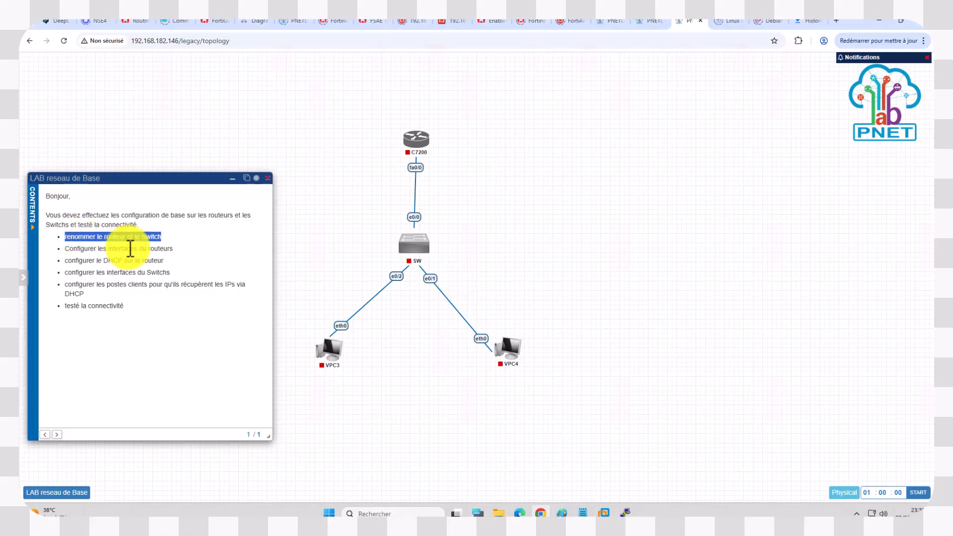
triple_click(114, 249)
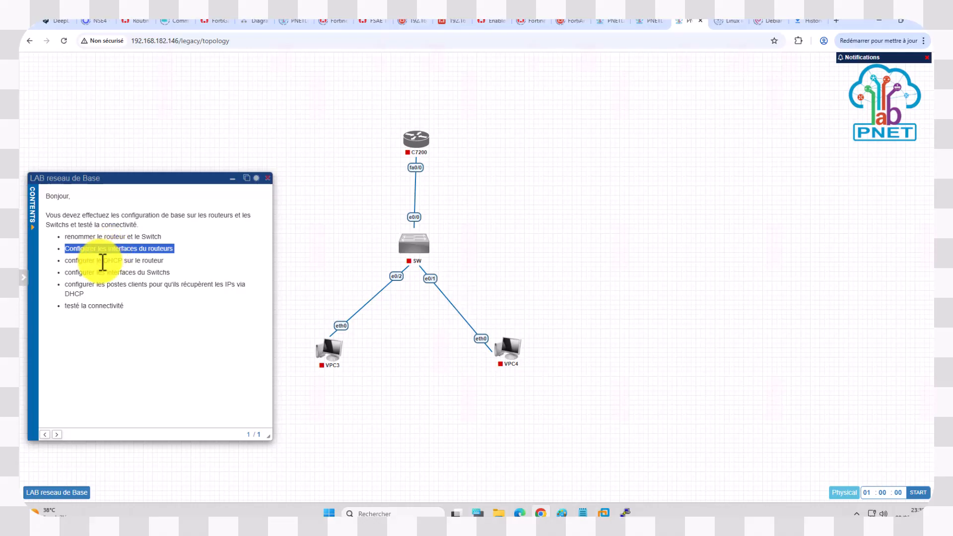
click(102, 261)
triple_click(103, 260)
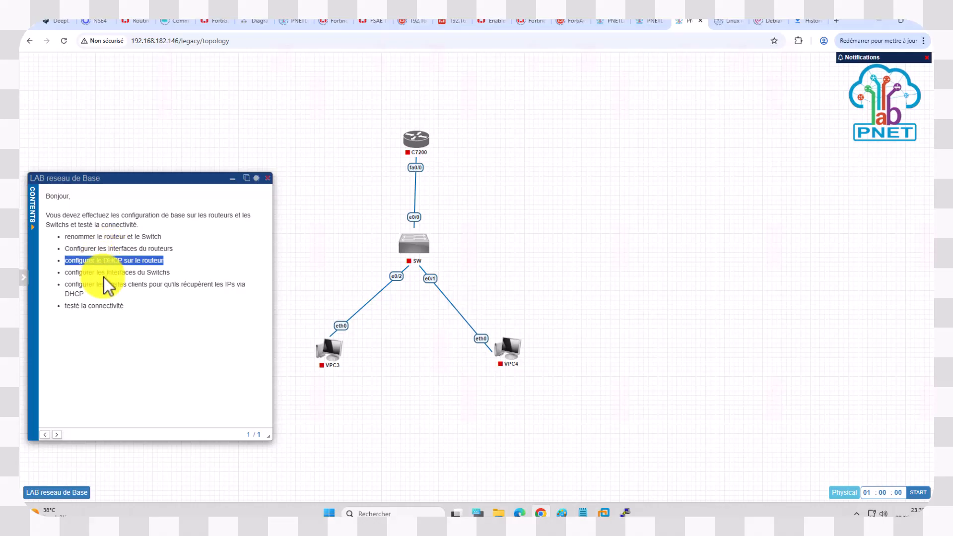
click(103, 273)
triple_click(102, 273)
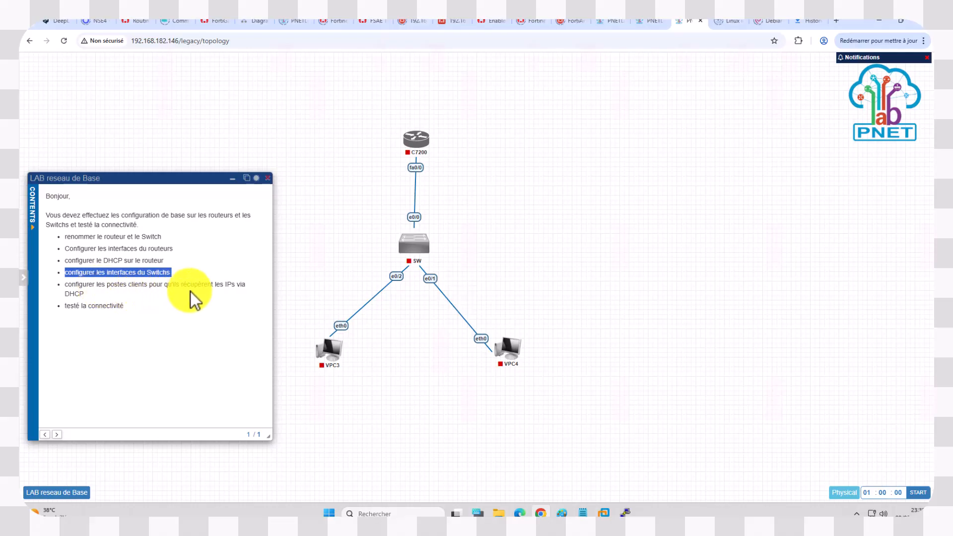
click(113, 308)
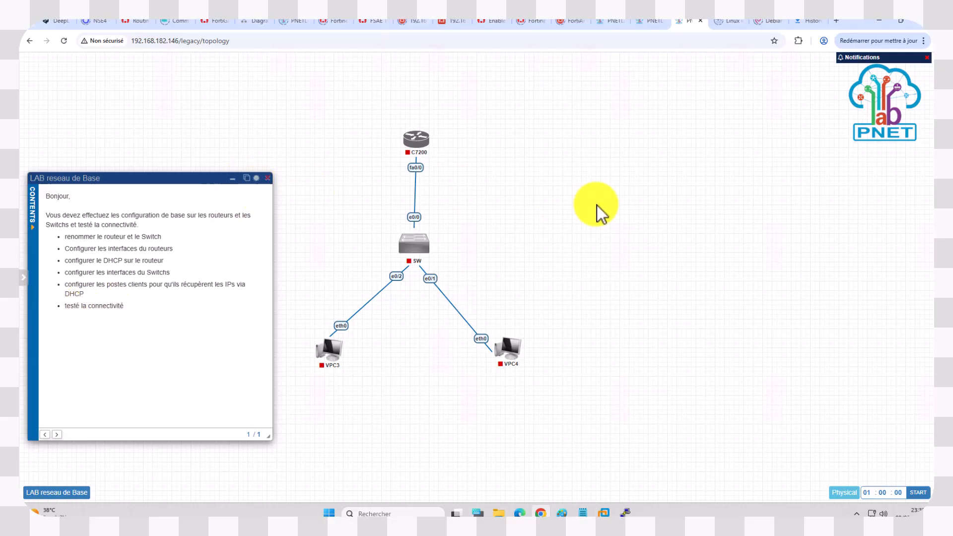
Step: Move the C7200 router slightly up and minimize the LAB reseau de Base instructions window
mouse_move(418, 139)
mouse_down()
mouse_move(423, 132)
mouse_move(417, 137)
mouse_up()
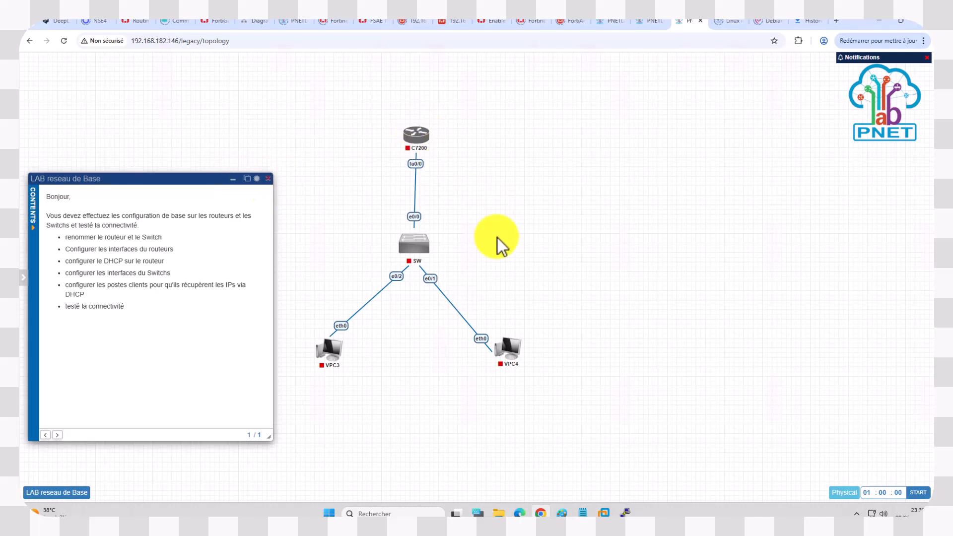
click(234, 180)
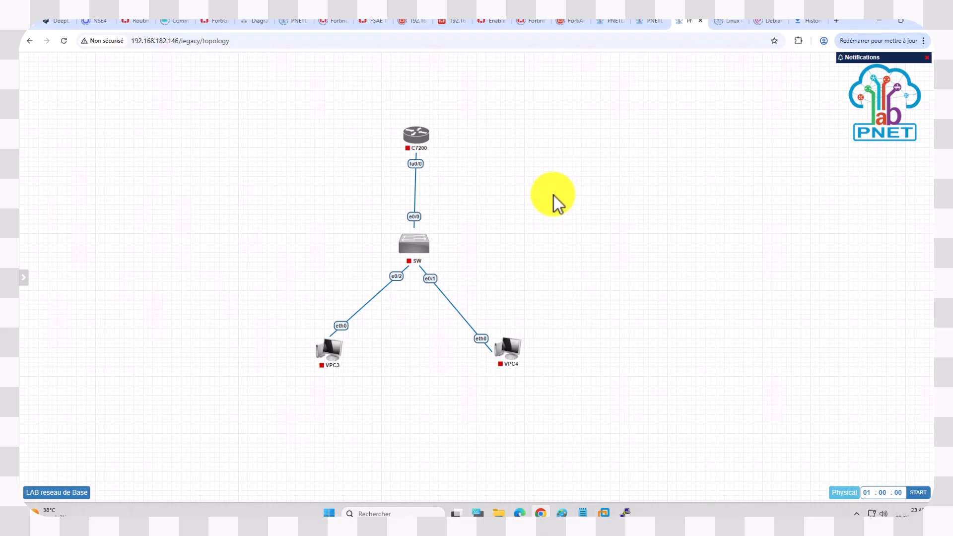
Step: Add a text box to the right of the topology, enlarge it, and enter "LAN : 10.10.10.0/24"
right_click(552, 141)
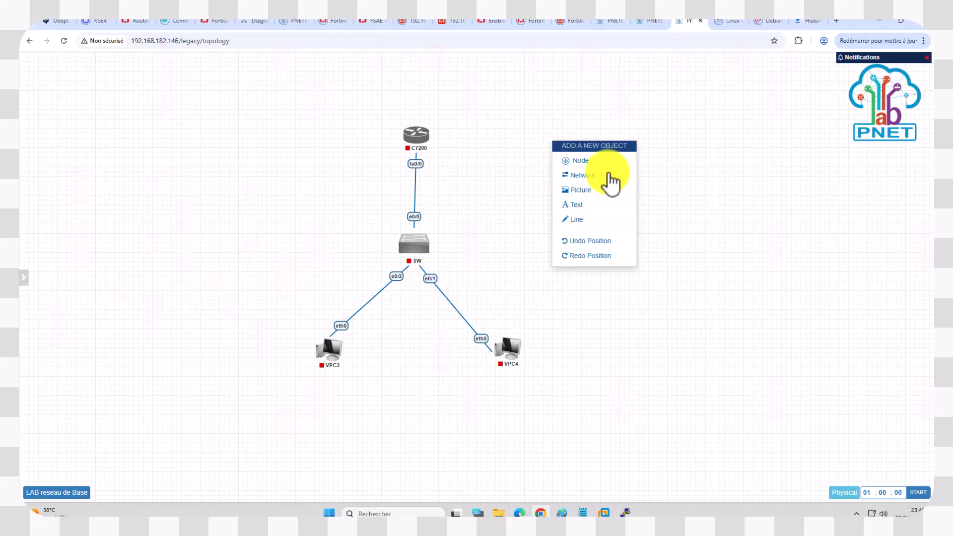
click(574, 206)
drag(713, 251, 699, 234)
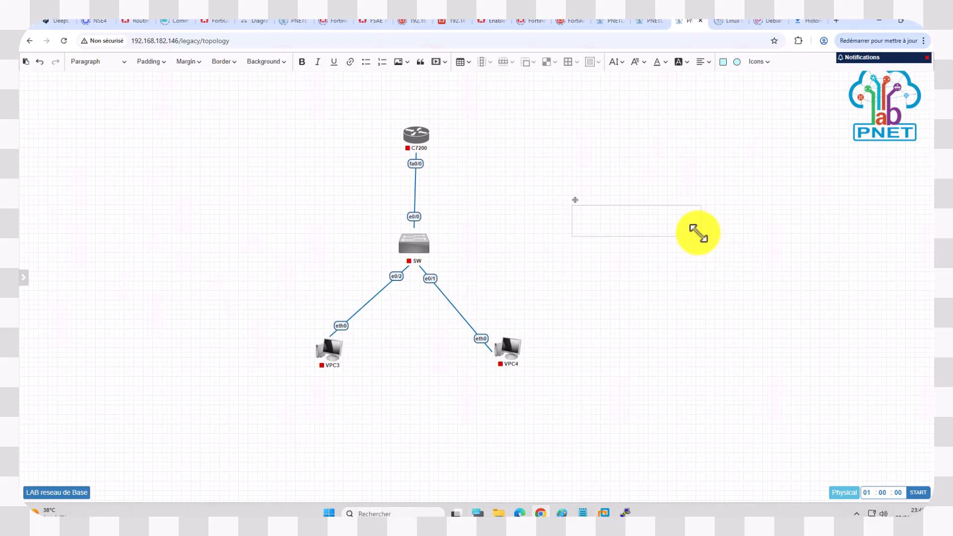
click(606, 223)
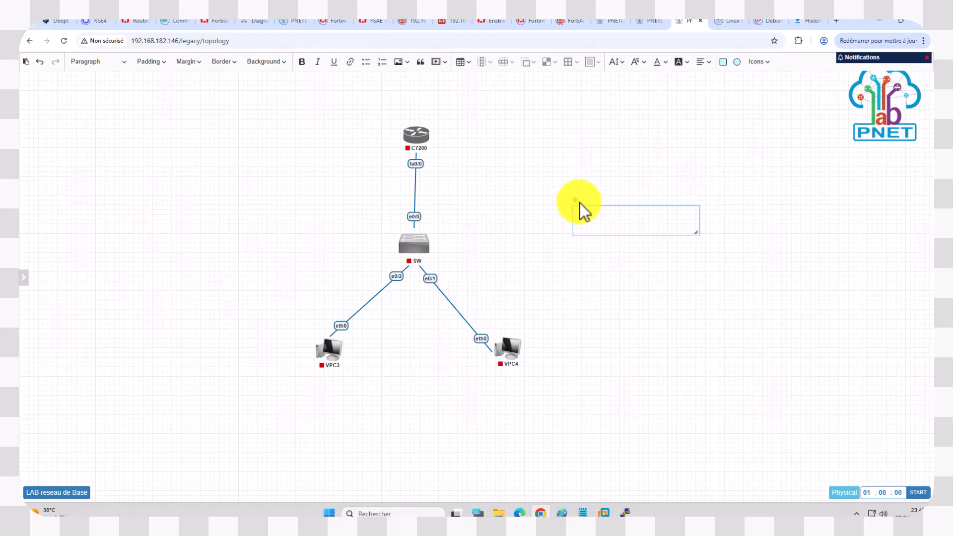
drag(573, 198, 549, 157)
drag(672, 189, 721, 249)
click(604, 197)
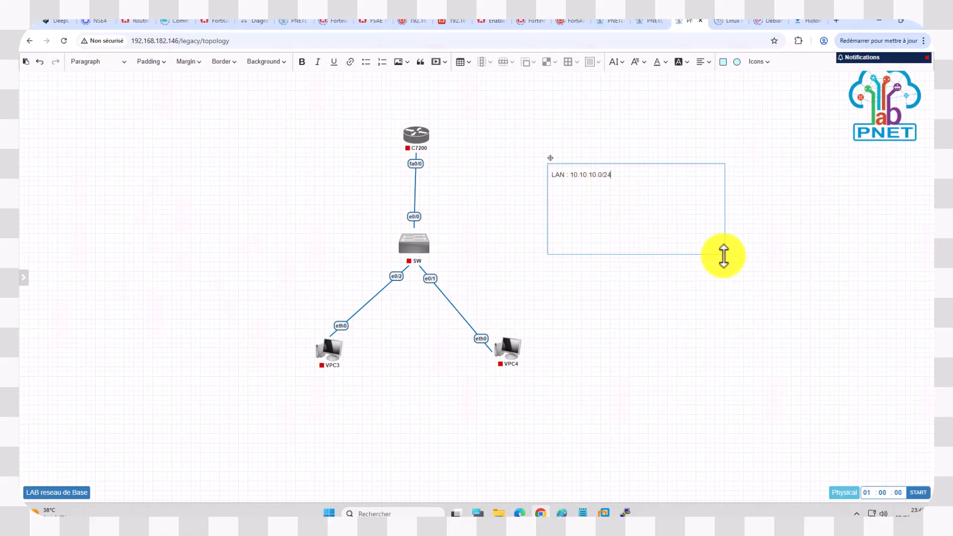
Step: Format the LAN address text as 16px bold
triple_click(588, 177)
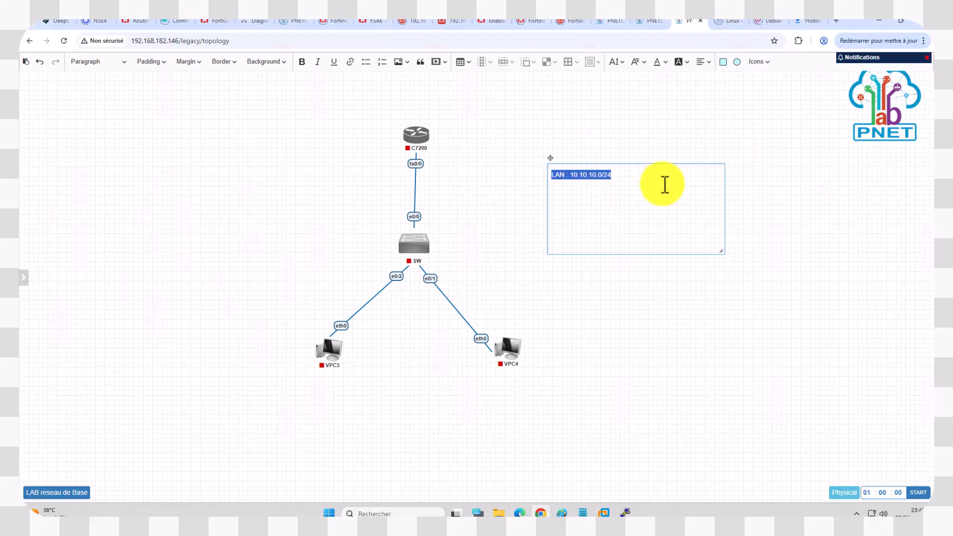
click(625, 67)
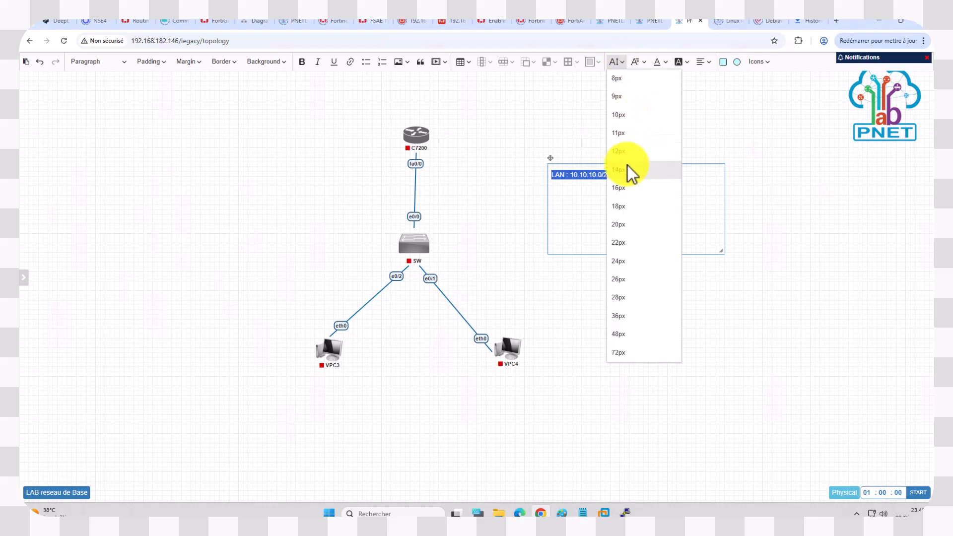
click(627, 193)
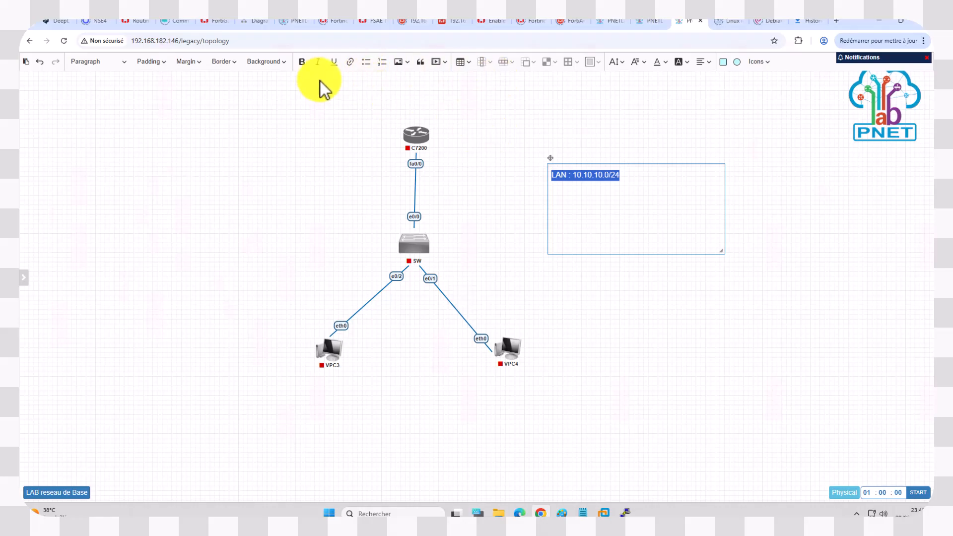
click(302, 63)
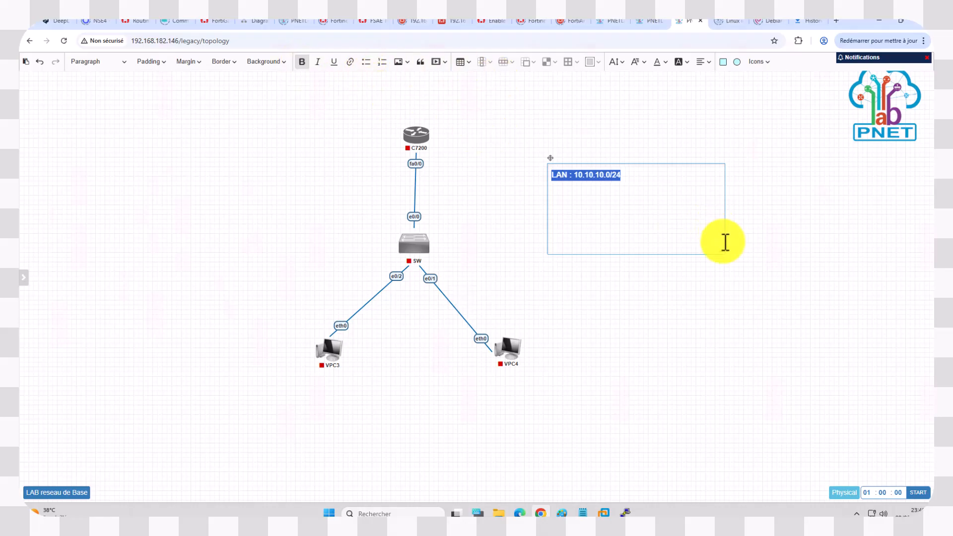
Step: Shrink the LAN label's text box to fit its text and place it to the right of the switch
drag(723, 253, 627, 188)
drag(550, 159, 499, 233)
click(611, 196)
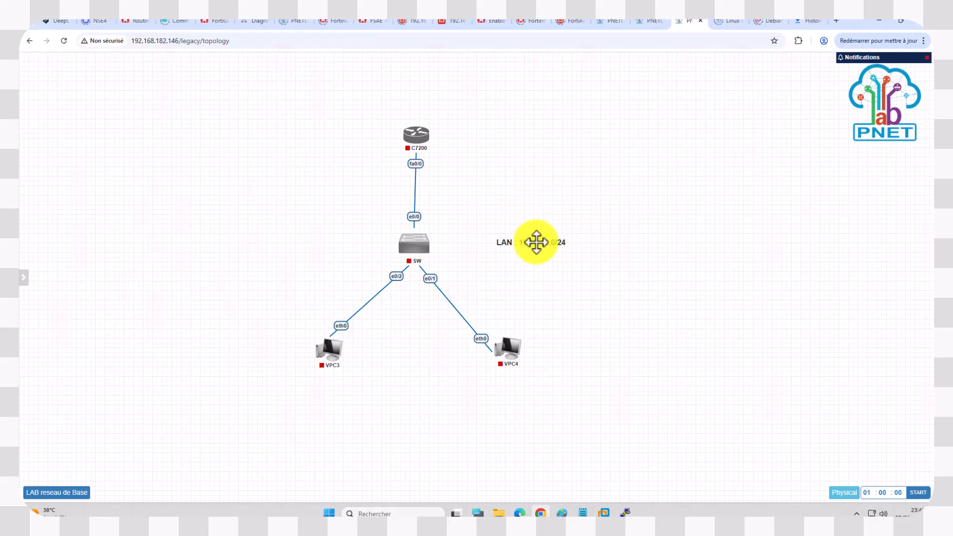
Step: Duplicate the LAN label and place the copy beside the router's fa0/0 interface
right_click(536, 242)
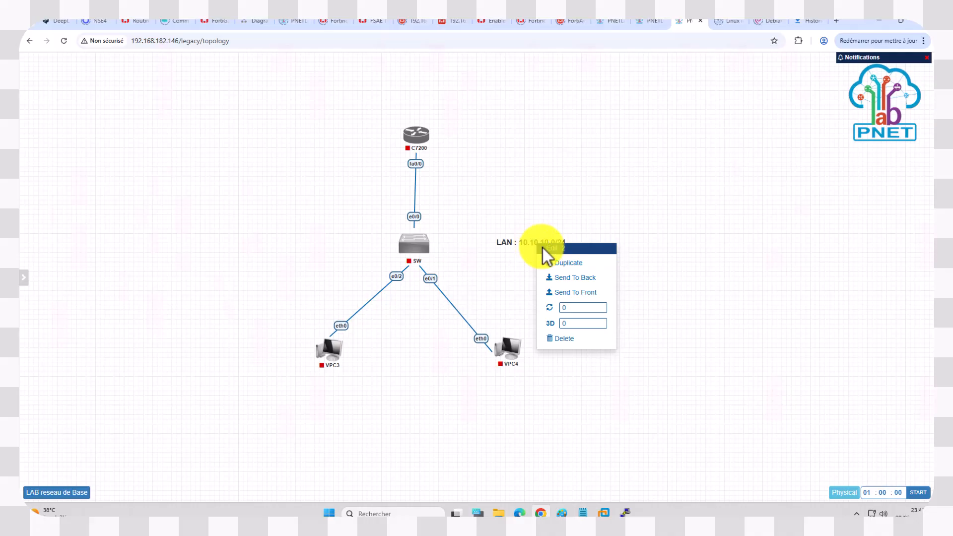
click(554, 266)
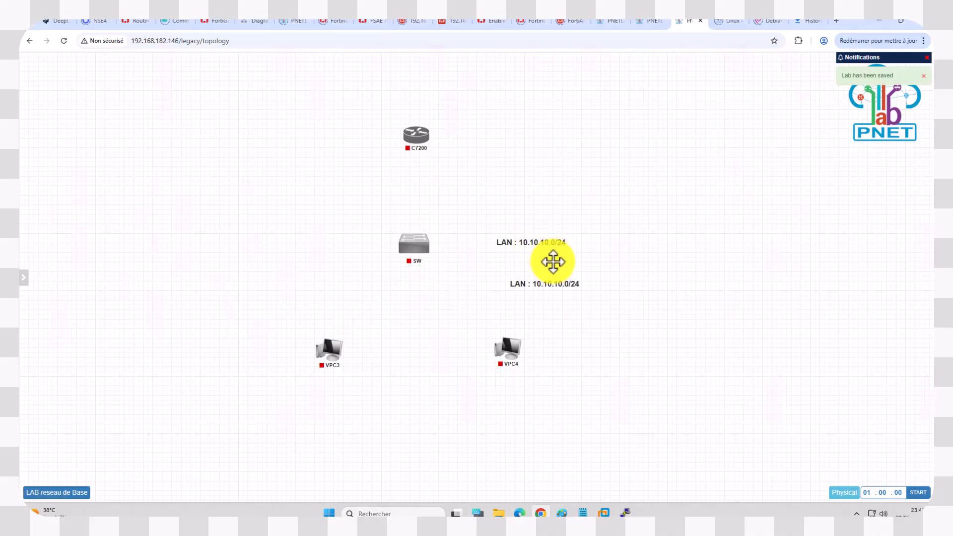
drag(544, 284, 464, 163)
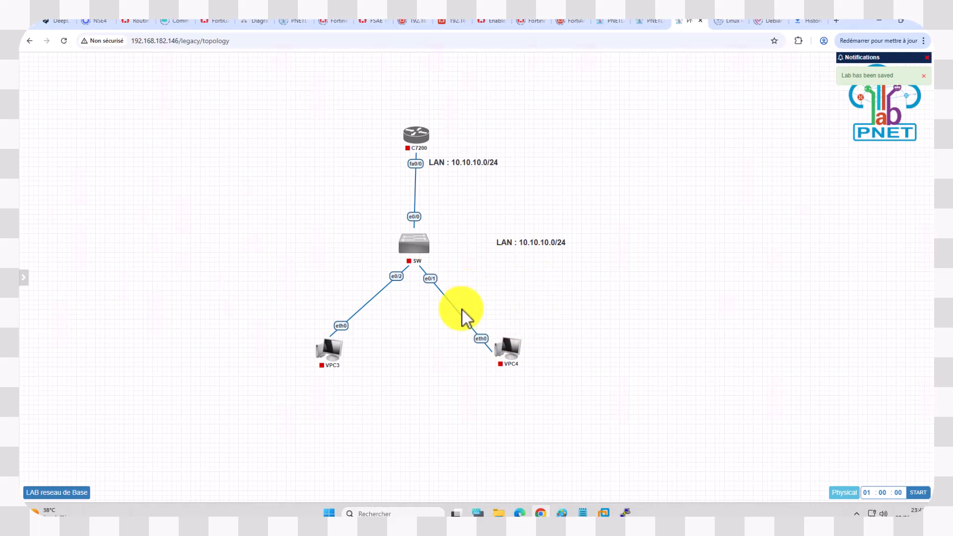
Step: Replace the last octet of the address in the label beside fa0/0 with 254
right_click(487, 166)
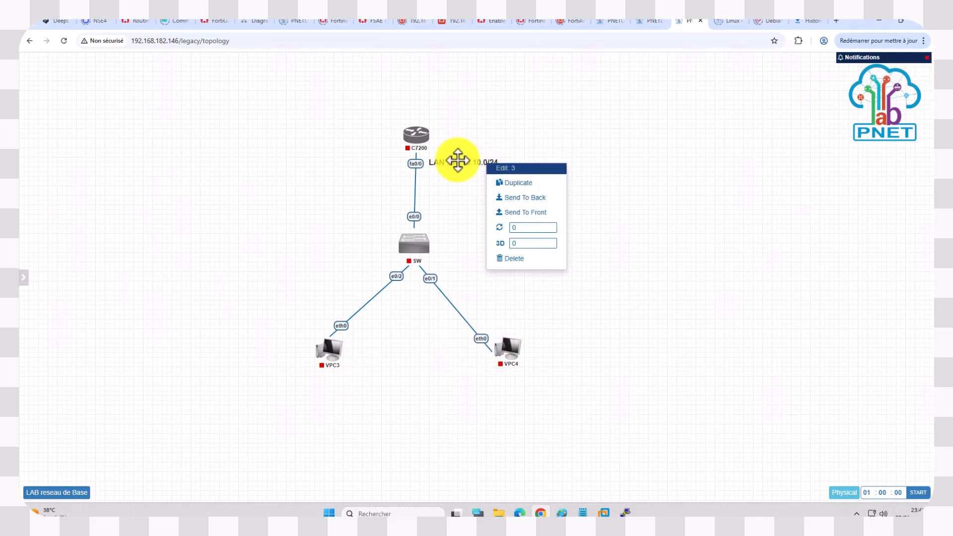
double_click(458, 161)
double_click(464, 171)
key(Right)
key(Delete)
key(BackSpace)
text(254)
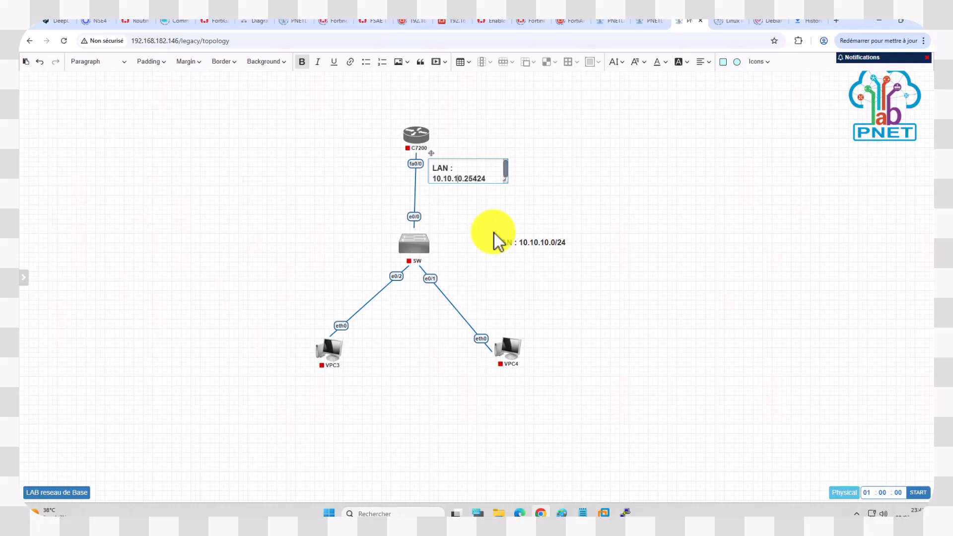
Step: Remove the "LAN :" prefix from the label beside fa0/0 so only the address remains
key(BackSpace)
key(BackSpace)
key(BackSpace)
key(BackSpace)
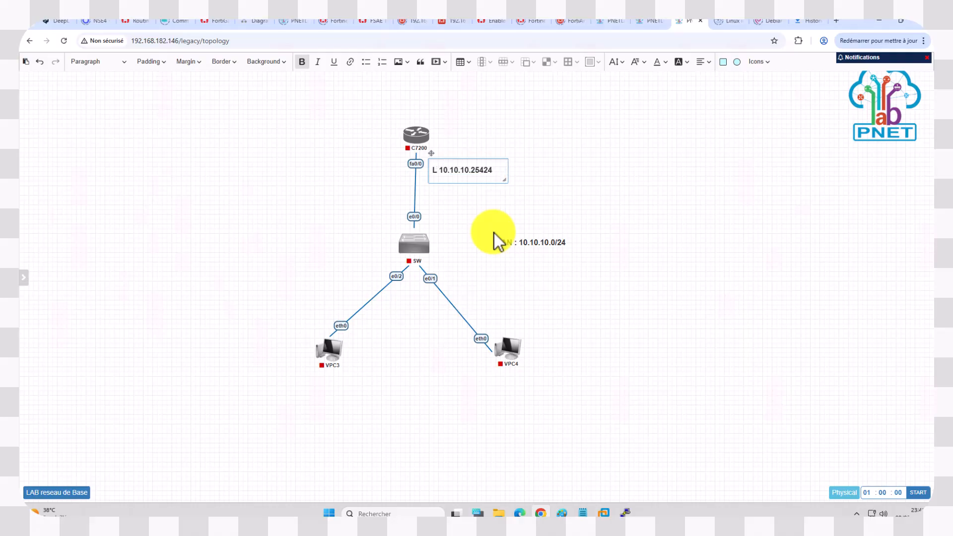
key(BackSpace)
key(BackSpace)
click(625, 213)
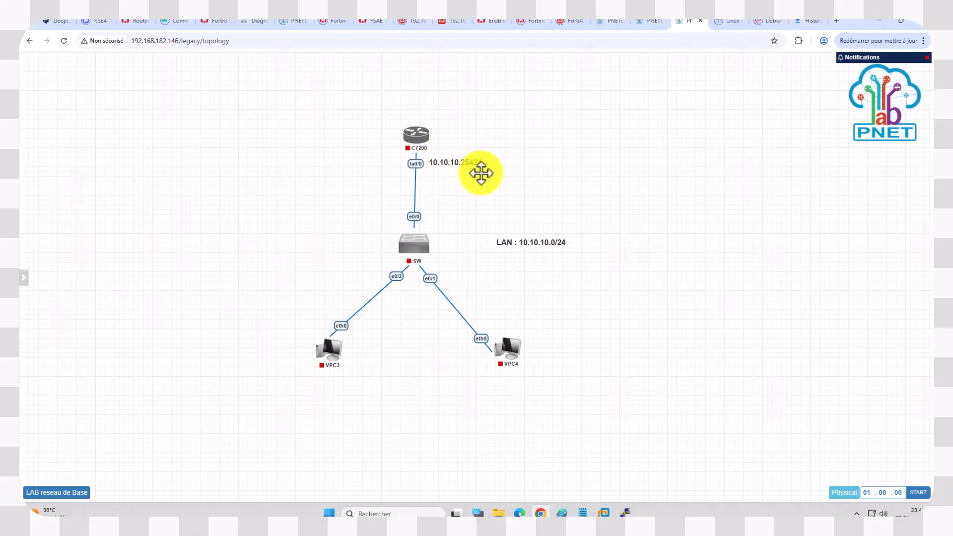
Step: Insert the missing slash in the router's address label so it reads 10.10.10.254/24
double_click(466, 161)
click(477, 168)
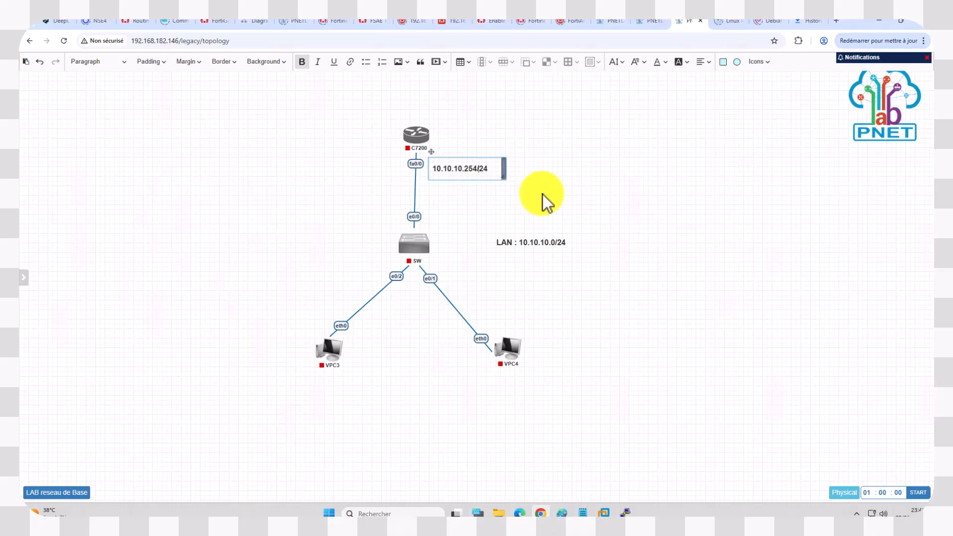
click(509, 192)
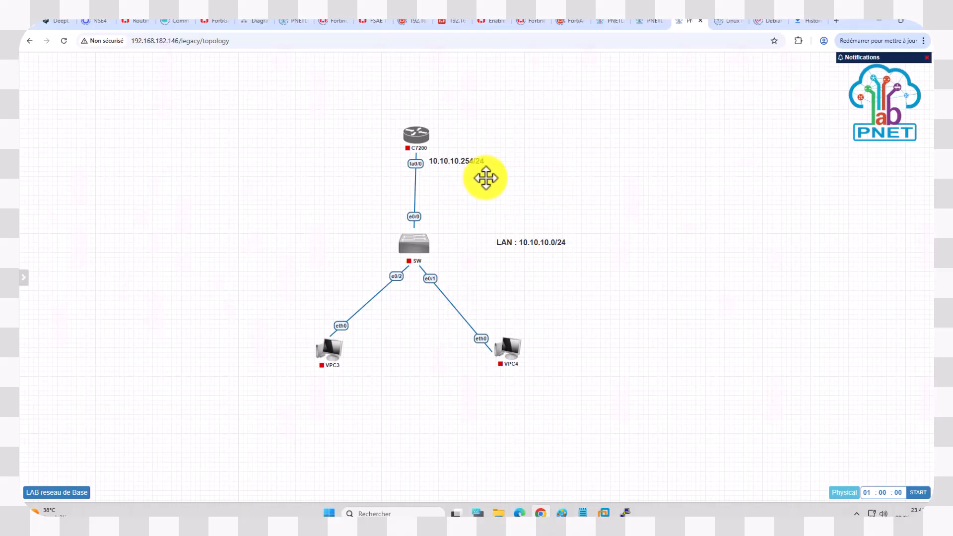
click(473, 164)
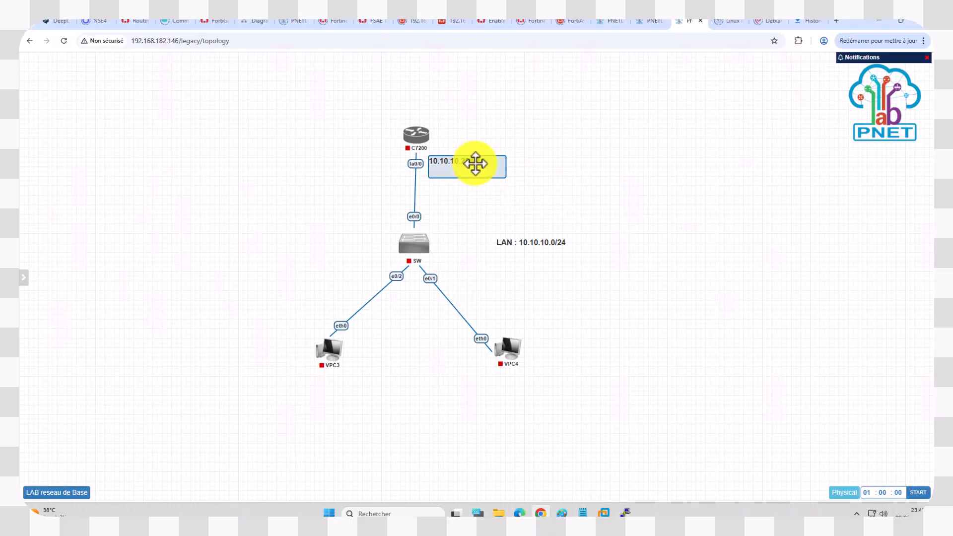
click(538, 182)
Step: Reposition the LAN : 10.10.10.0/24 label farther to the right of the switch, roughly level with it
drag(519, 241, 482, 251)
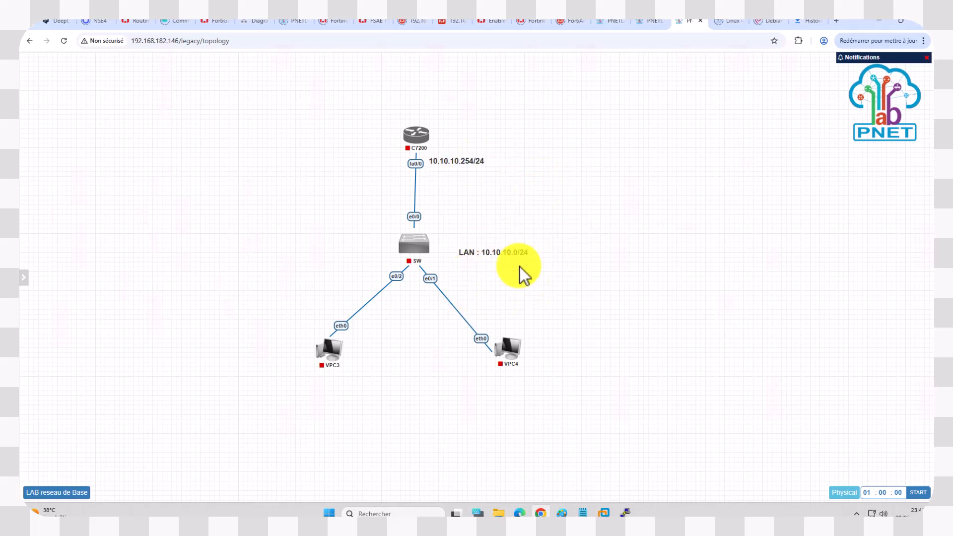
drag(510, 252, 573, 243)
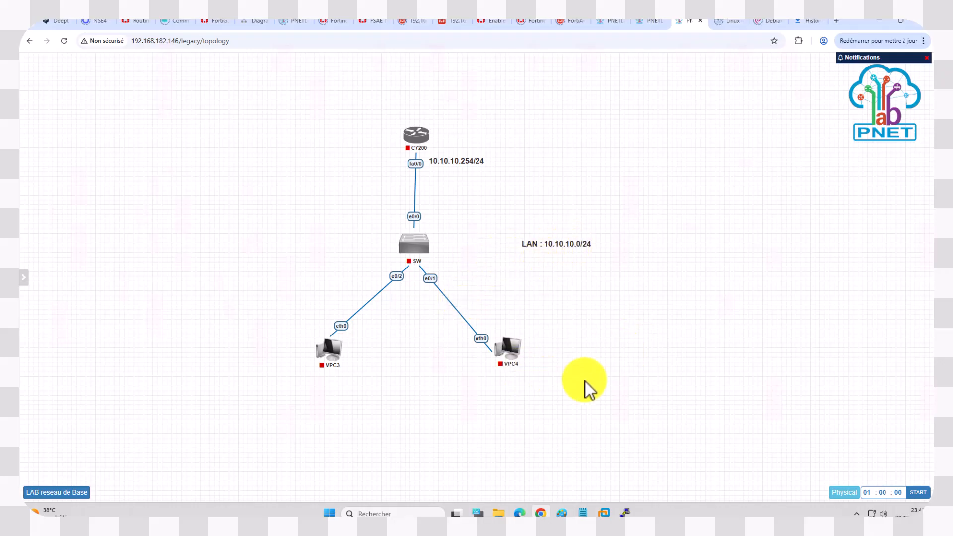
mouse_move(398, 145)
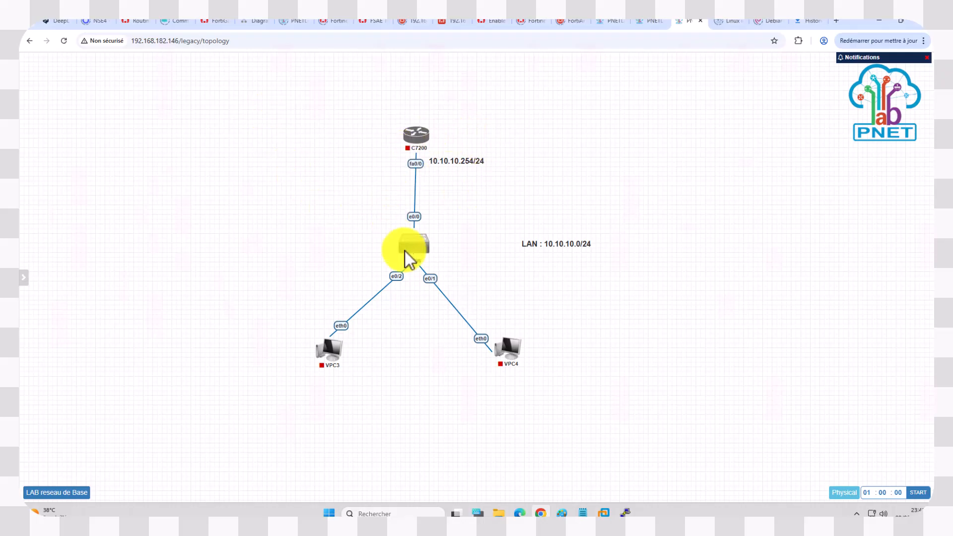